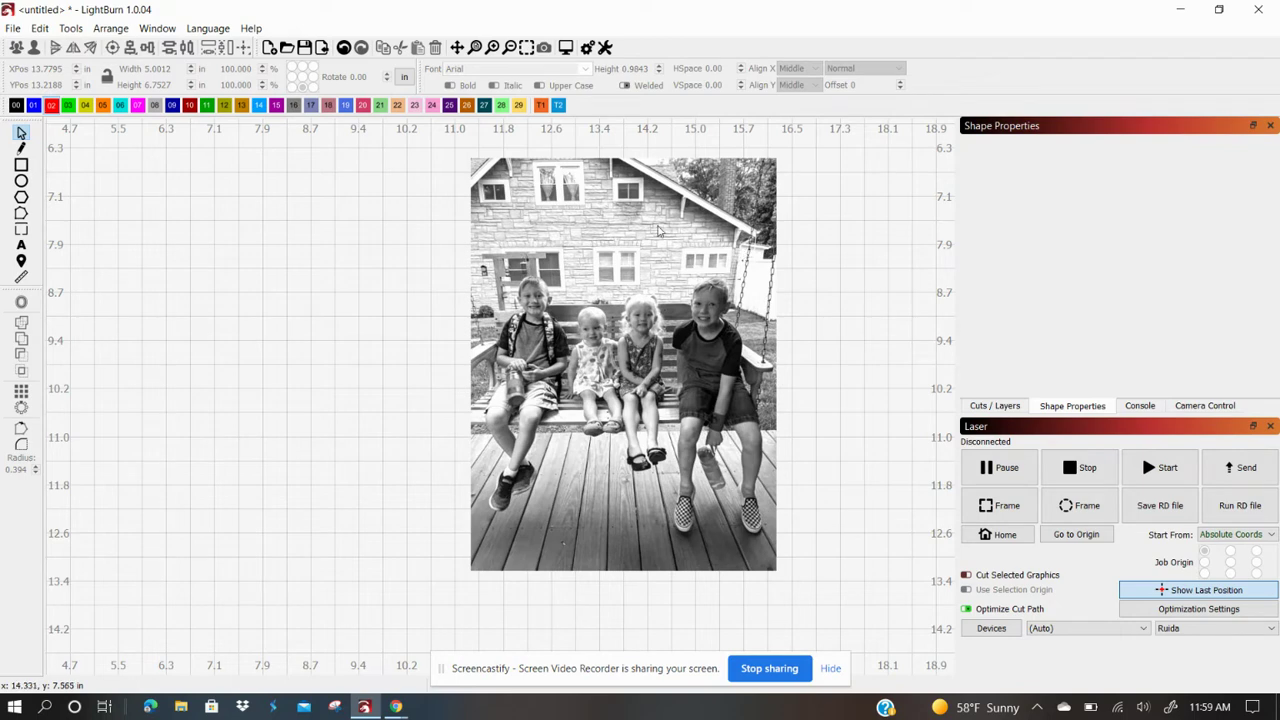
Step: Draw a rectangle left of the photo and put it on the black 00 layer
{"action": "left_click", "coordinate": [634, 338]}
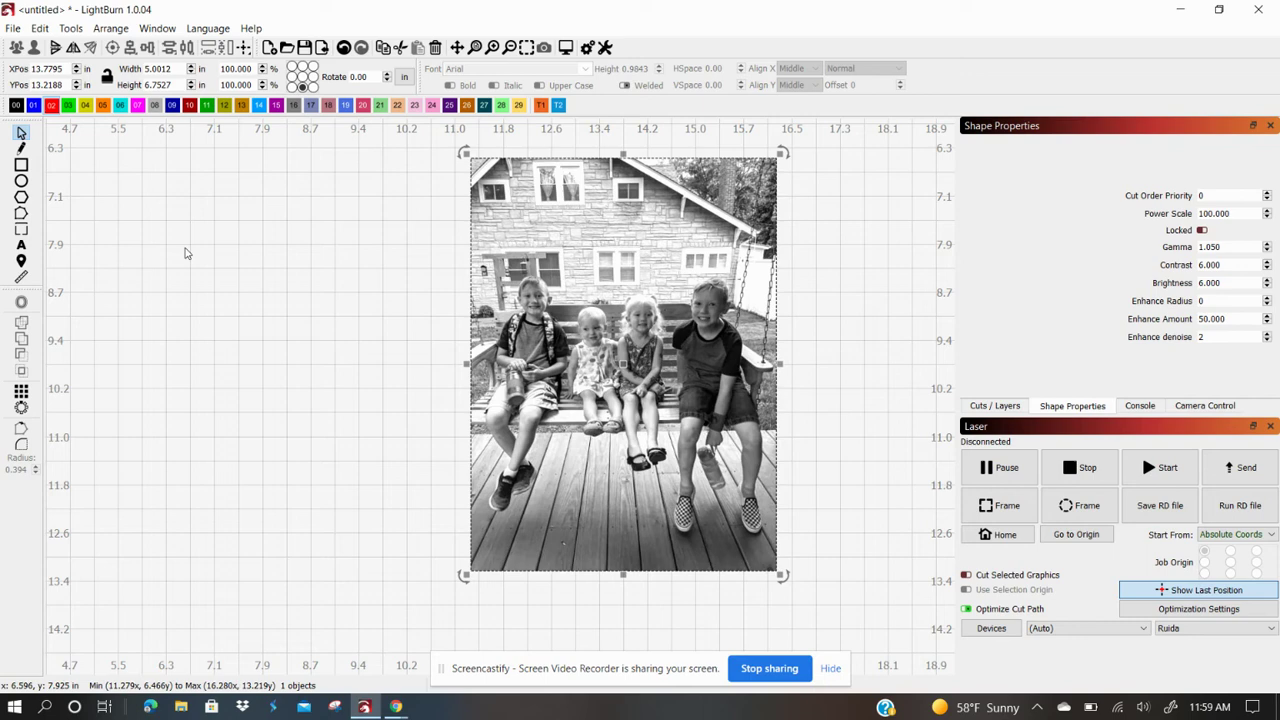
{"action": "left_click", "coordinate": [21, 164]}
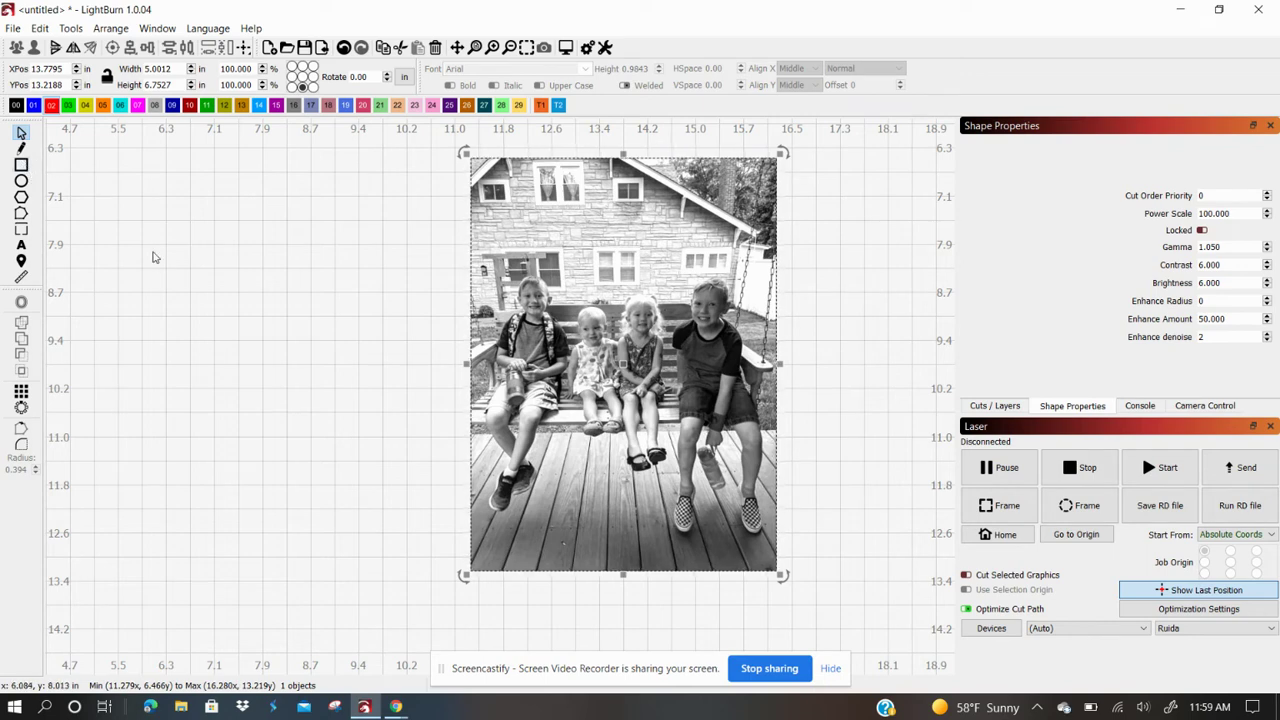
{"action": "left_click_drag", "start_coordinate": [151, 248], "coordinate": [291, 395]}
{"action": "key", "text": "Escape"}
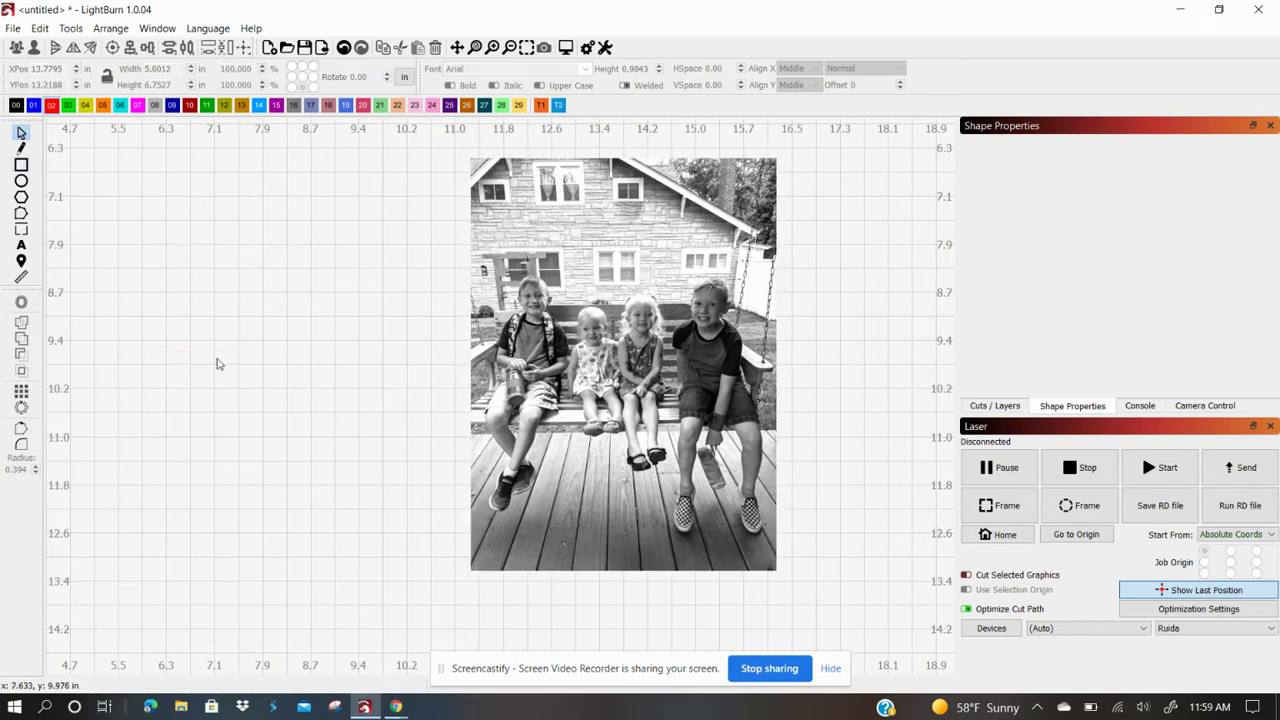
{"action": "left_click", "coordinate": [21, 165]}
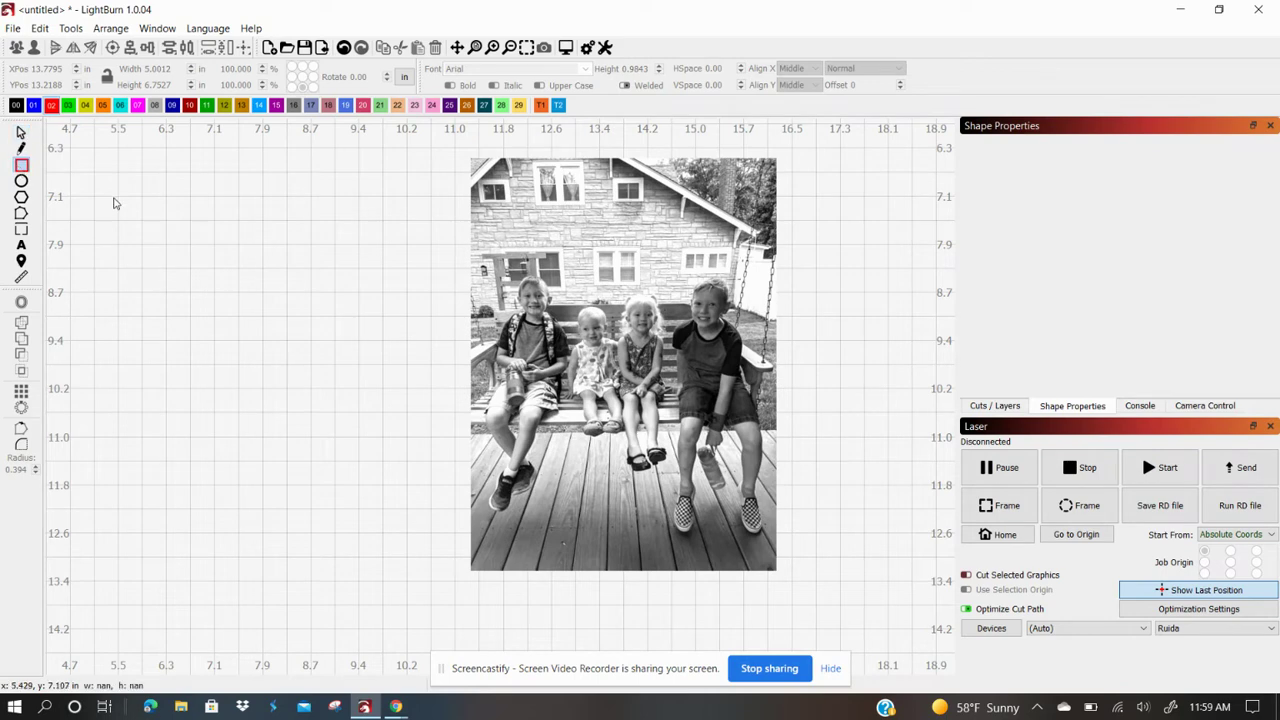
{"action": "left_click_drag", "start_coordinate": [114, 198], "coordinate": [325, 404]}
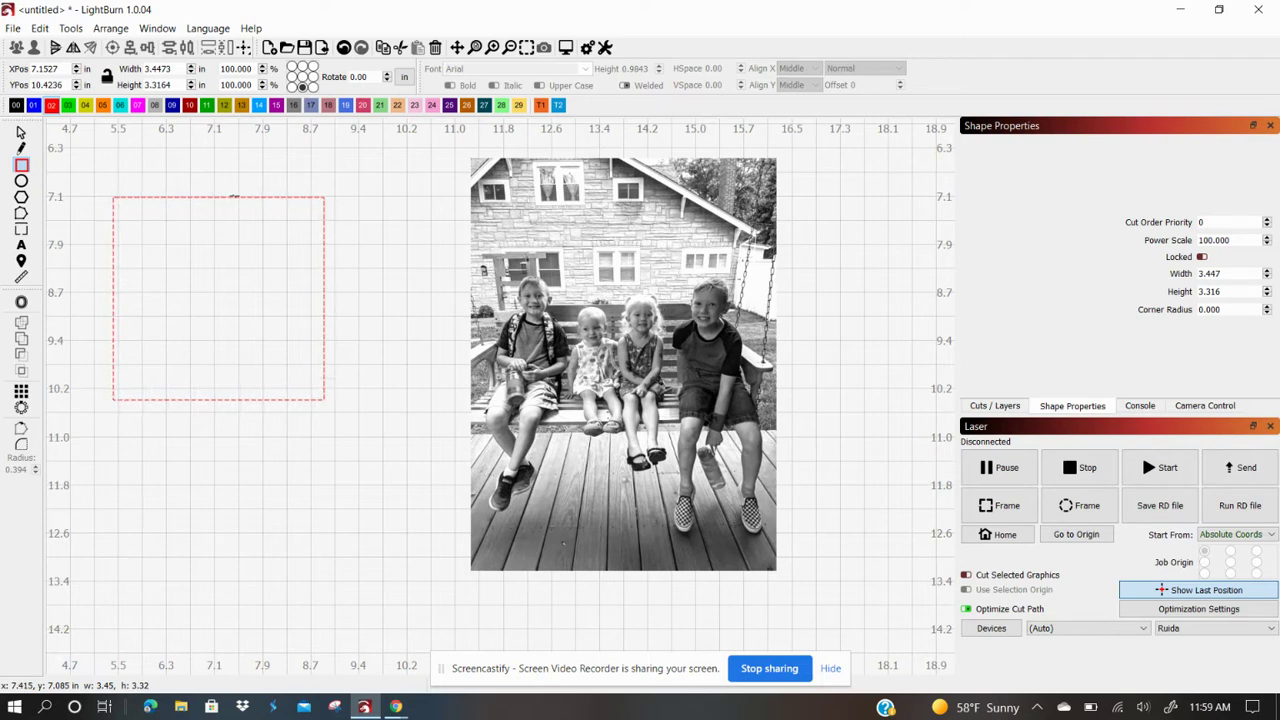
{"action": "left_click", "coordinate": [17, 107]}
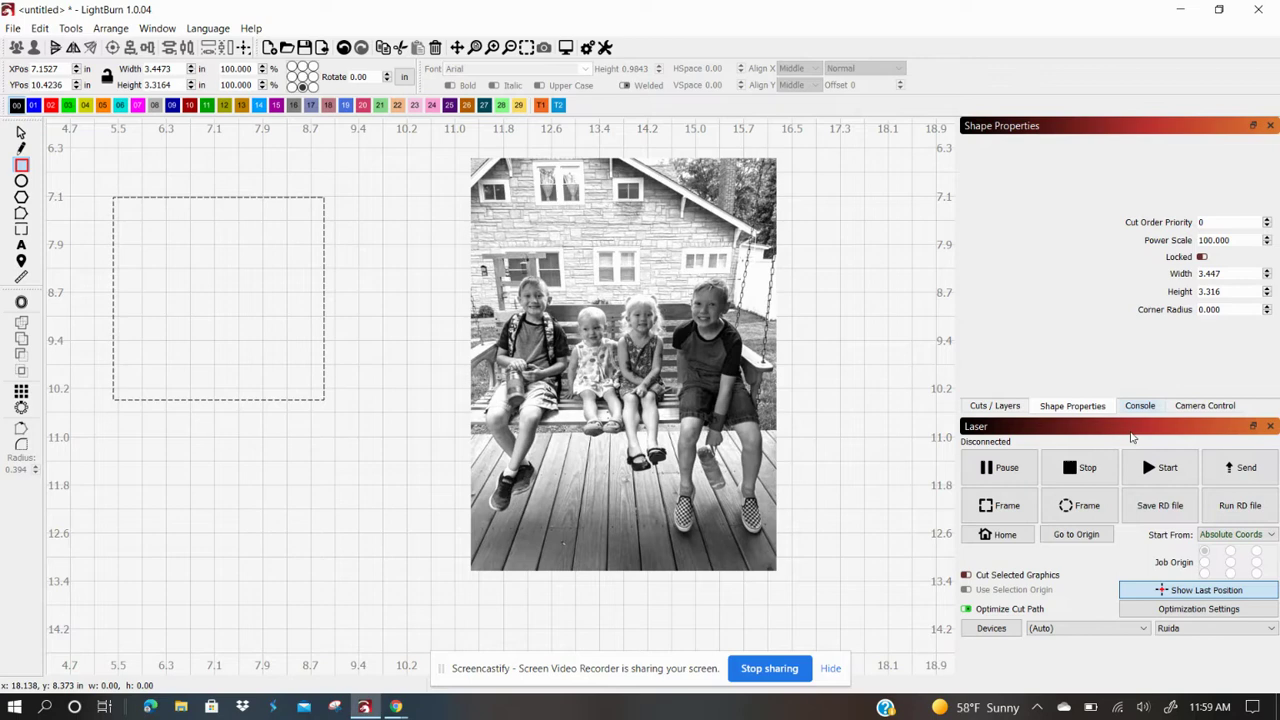
Step: Resize the rectangle to 4.25 by 4.25 in
{"action": "left_click", "coordinate": [1019, 407]}
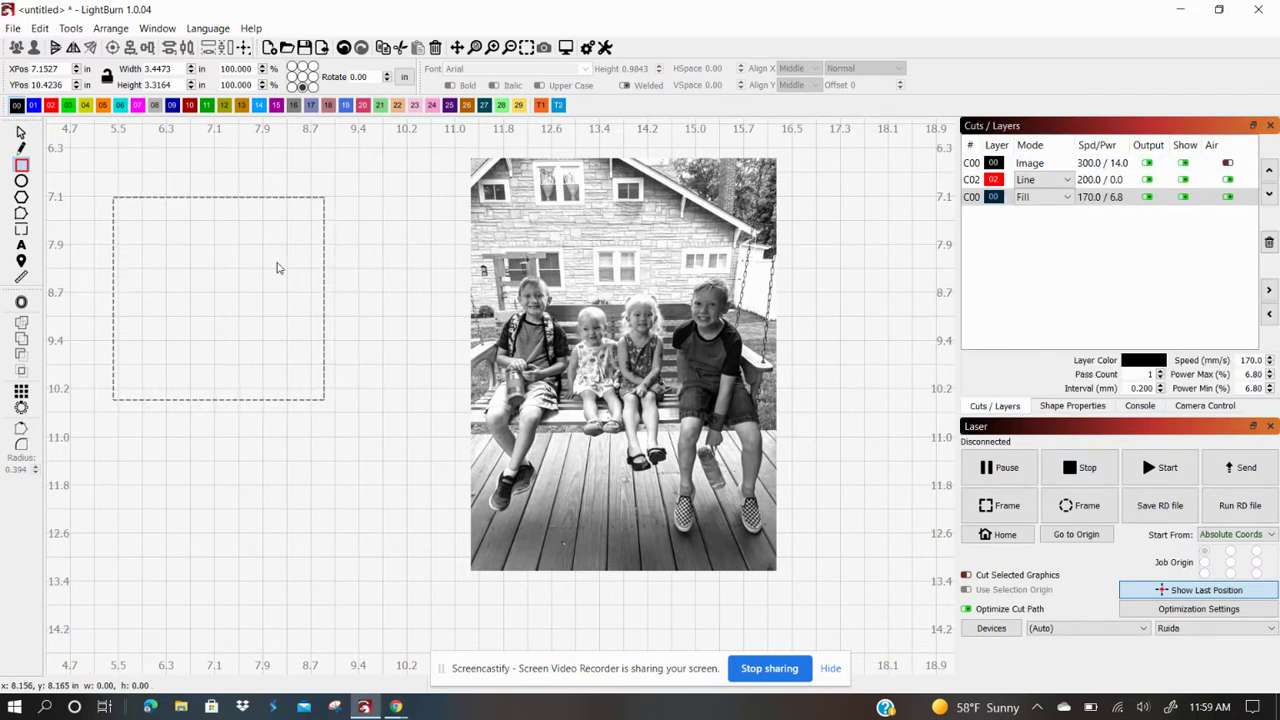
{"action": "left_click", "coordinate": [21, 132]}
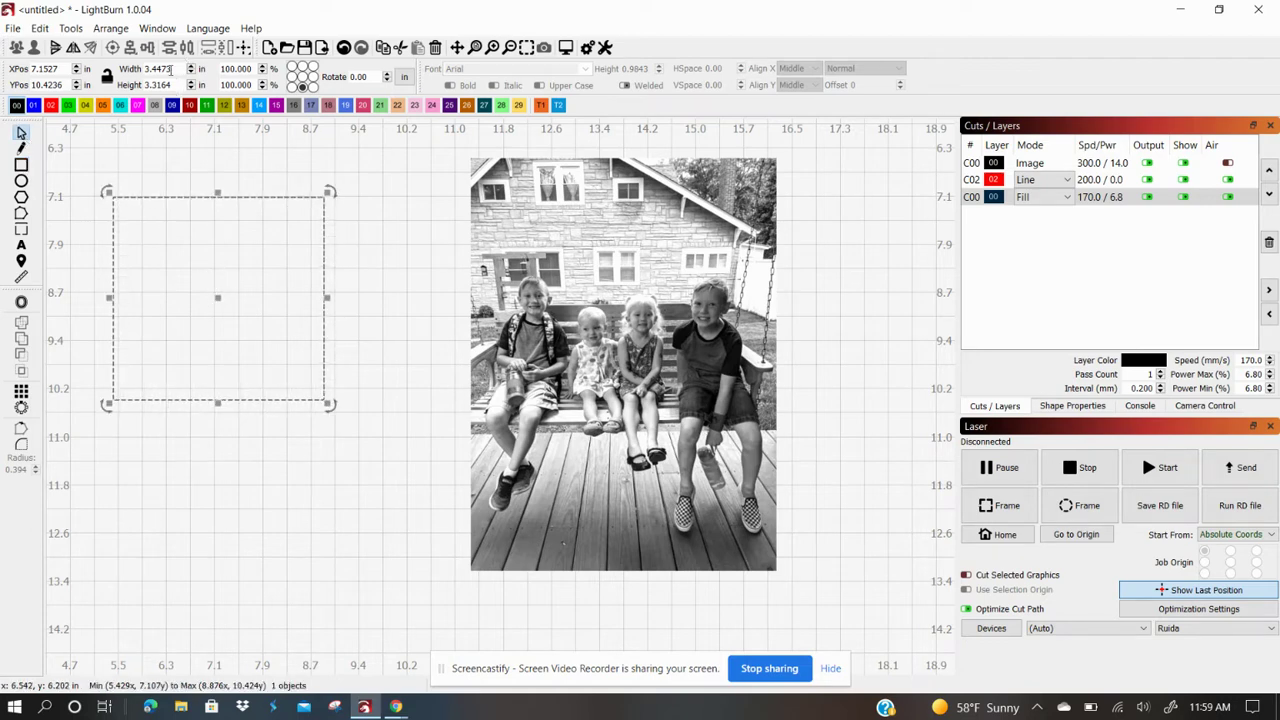
{"action": "type", "text": "4.25"}
{"action": "key", "text": "Tab"}
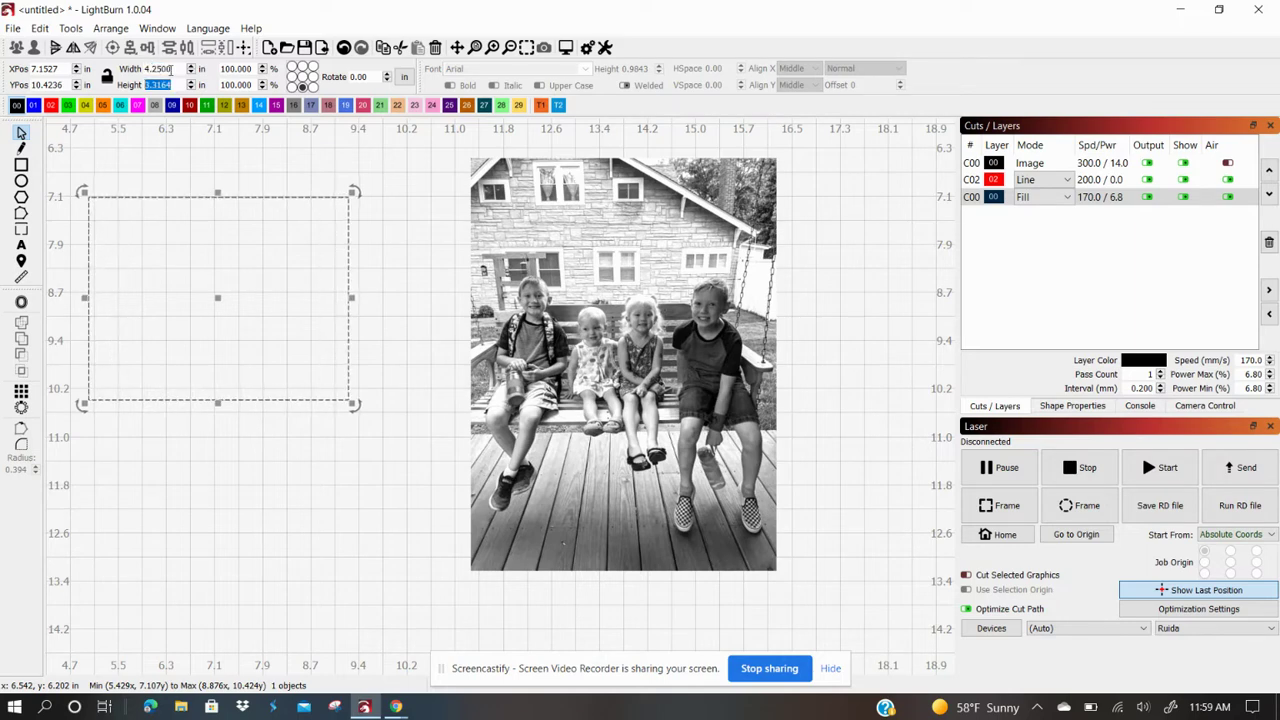
{"action": "type", "text": "4.25"}
{"action": "key", "text": "Tab"}
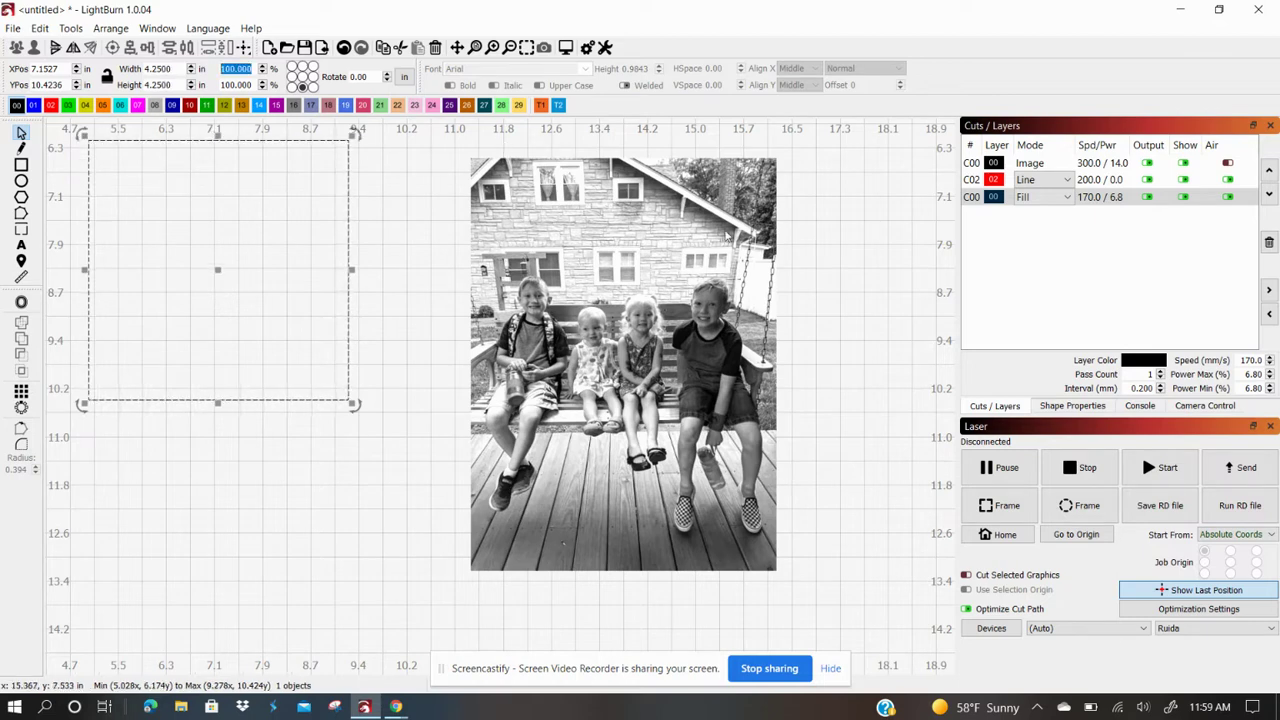
Step: Centre the square over the photo with Align Centers, then deselect everything
{"action": "left_click", "coordinate": [707, 260], "text": "shift"}
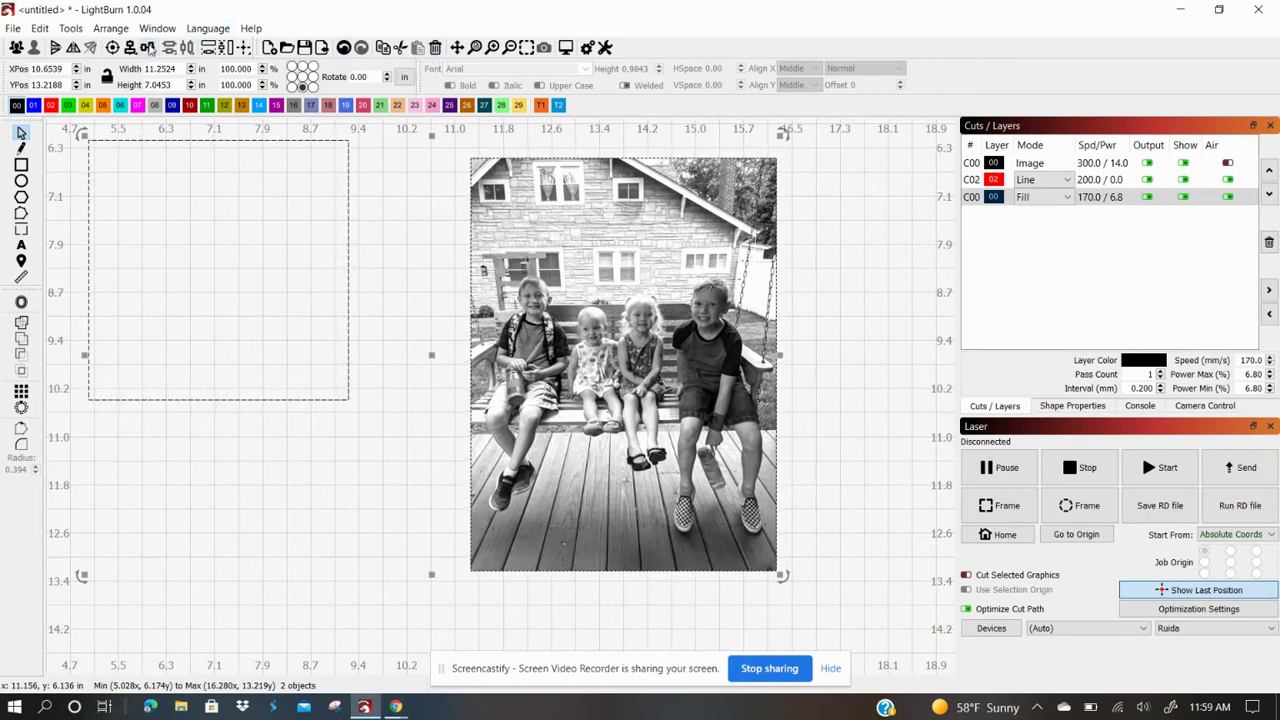
{"action": "left_click", "coordinate": [113, 48]}
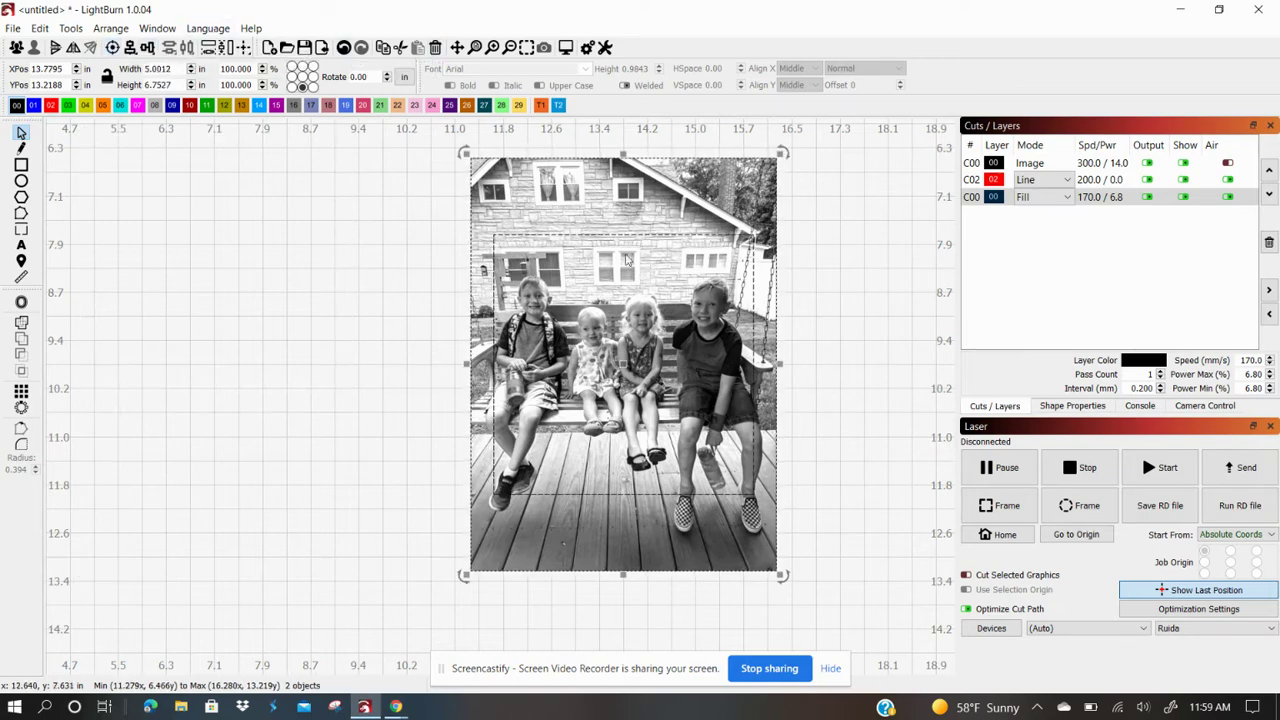
{"action": "right_click", "coordinate": [696, 279]}
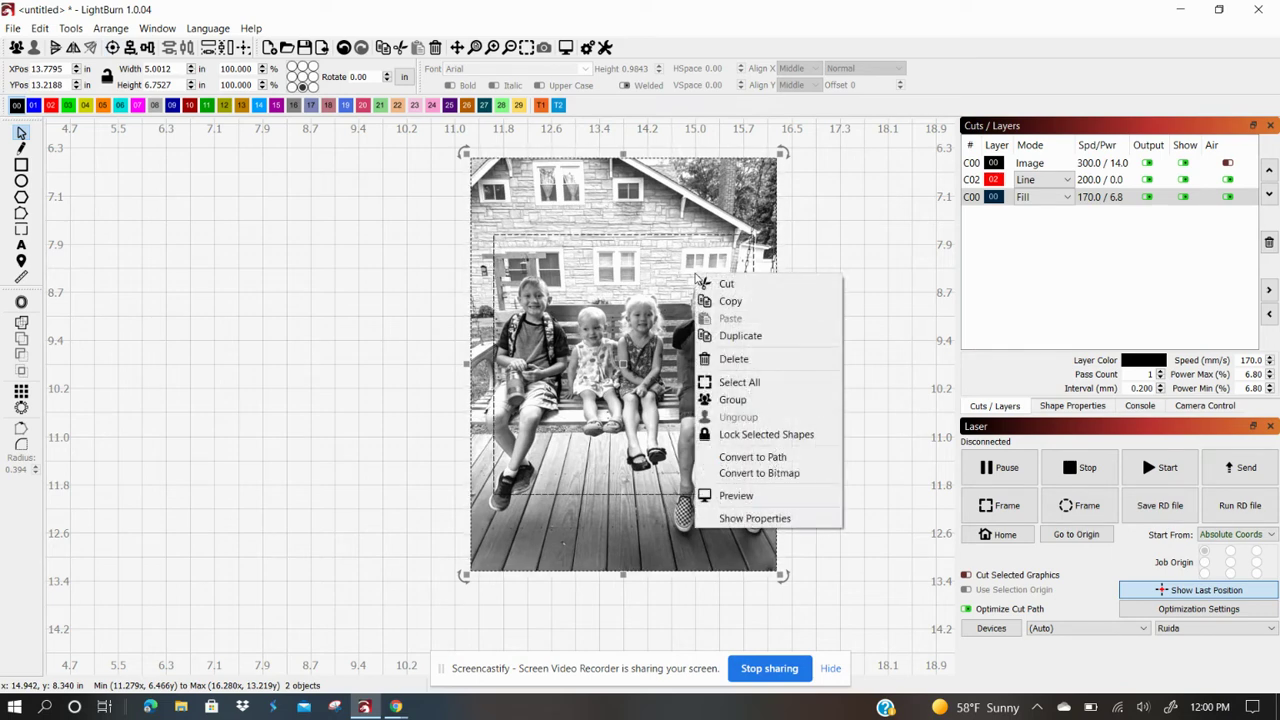
{"action": "left_click", "coordinate": [238, 308]}
{"action": "left_click", "coordinate": [238, 308]}
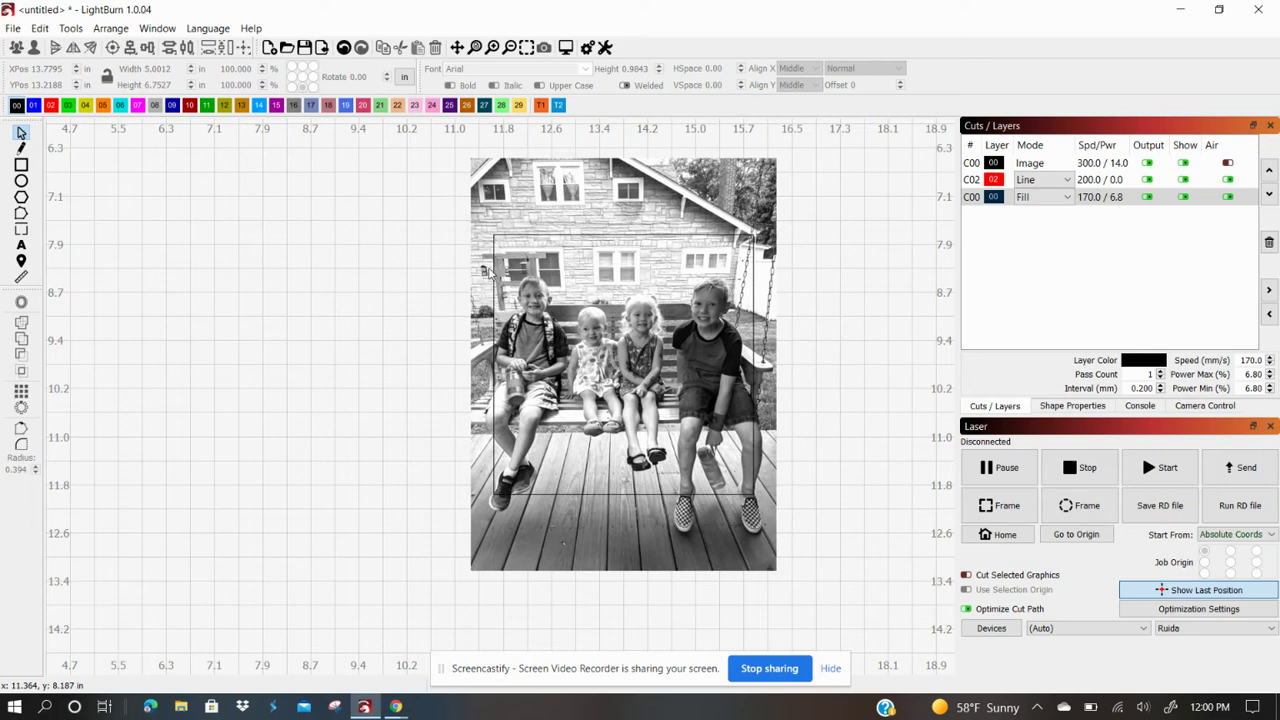
Step: Switch the square's C00 layer from Fill to Line mode
{"action": "left_click", "coordinate": [548, 235]}
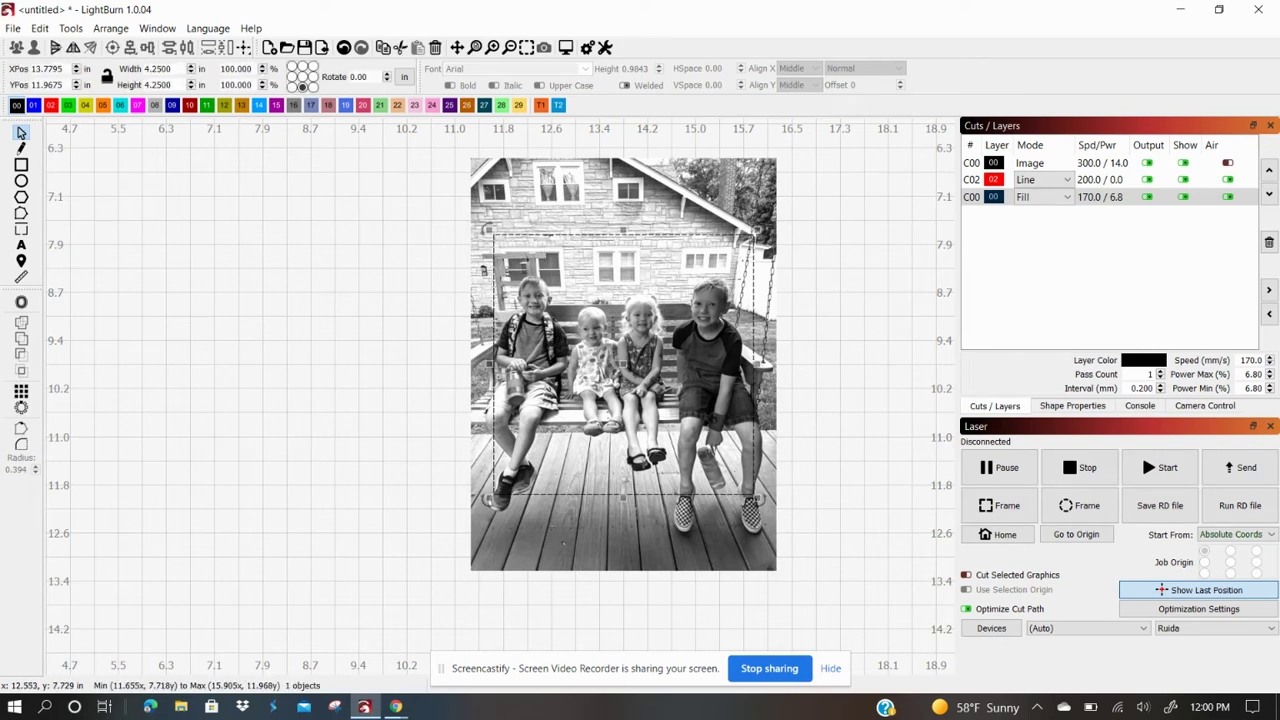
{"action": "left_click", "coordinate": [1038, 198]}
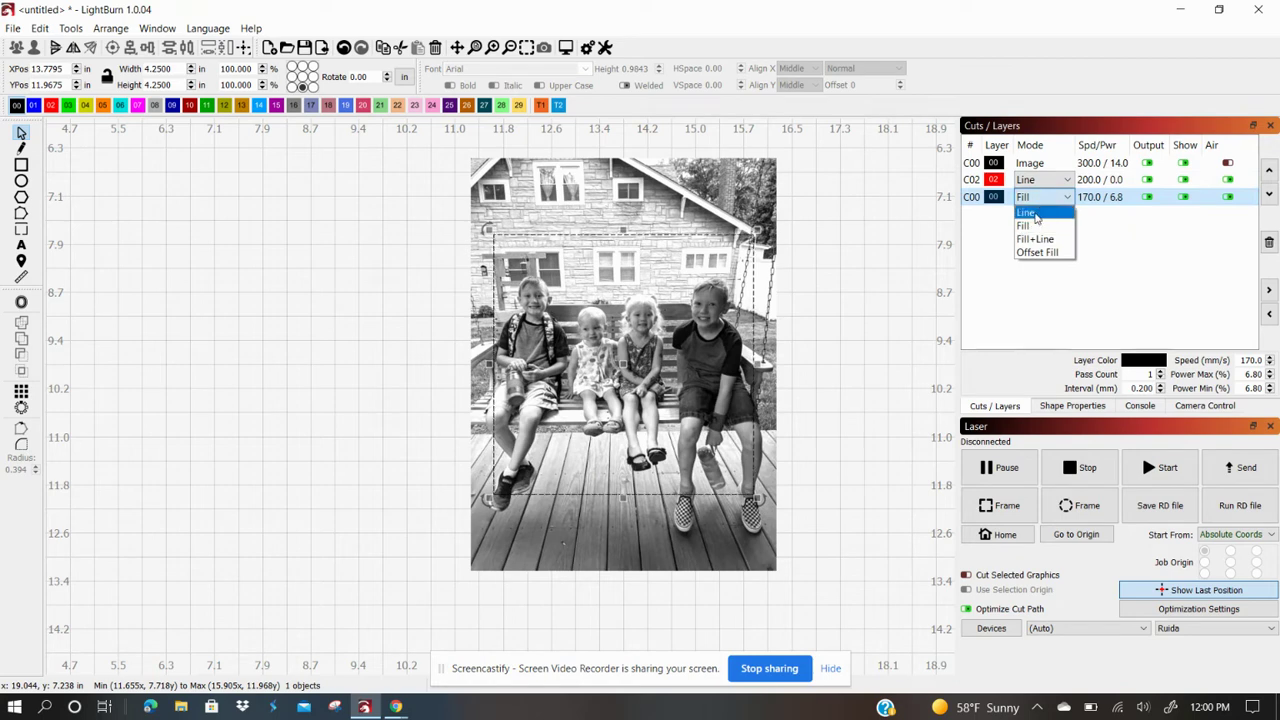
{"action": "left_click", "coordinate": [1032, 212]}
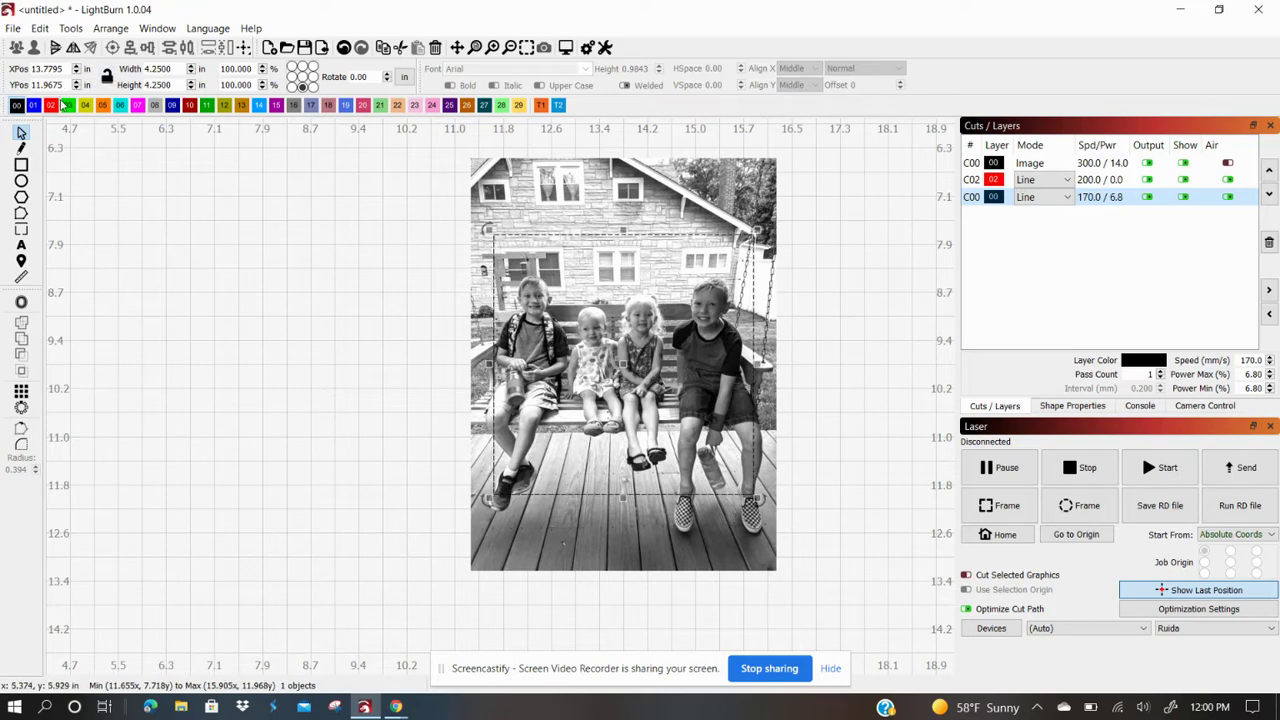
Step: Move the square to the red 02 layer and apply it as a mask to the photo
{"action": "left_click", "coordinate": [56, 106]}
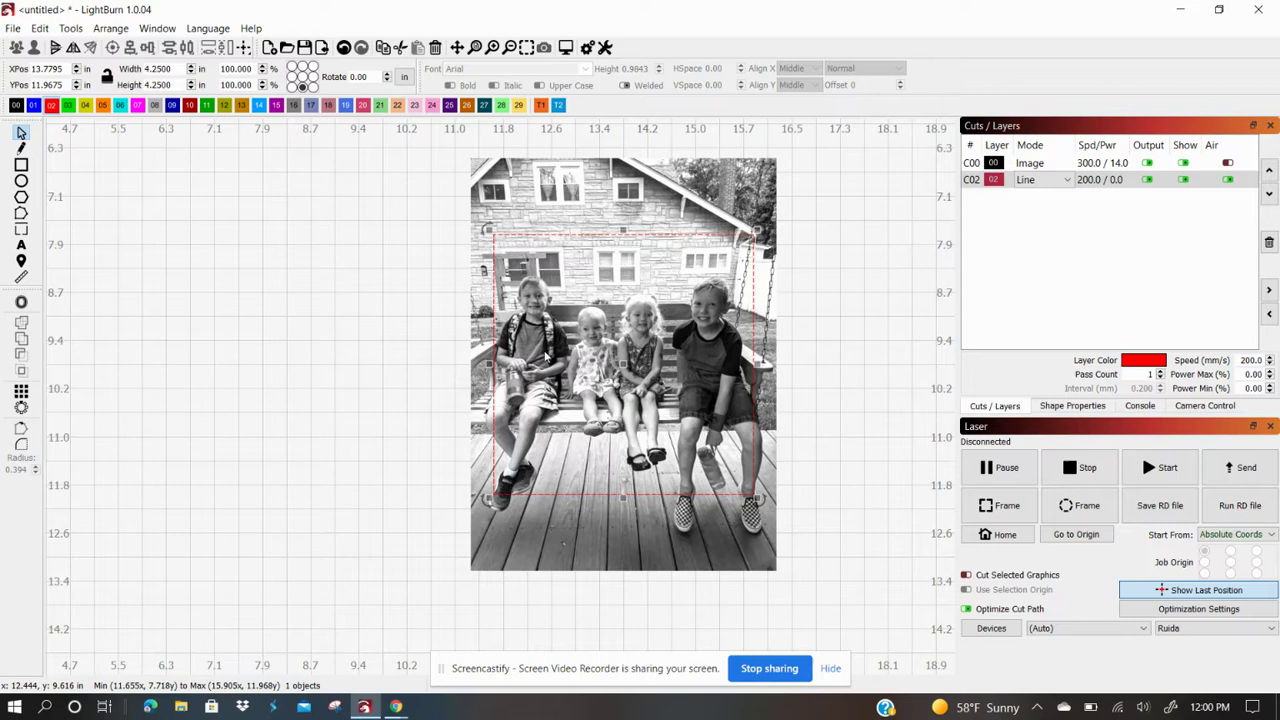
{"action": "left_click", "coordinate": [590, 204], "text": "shift"}
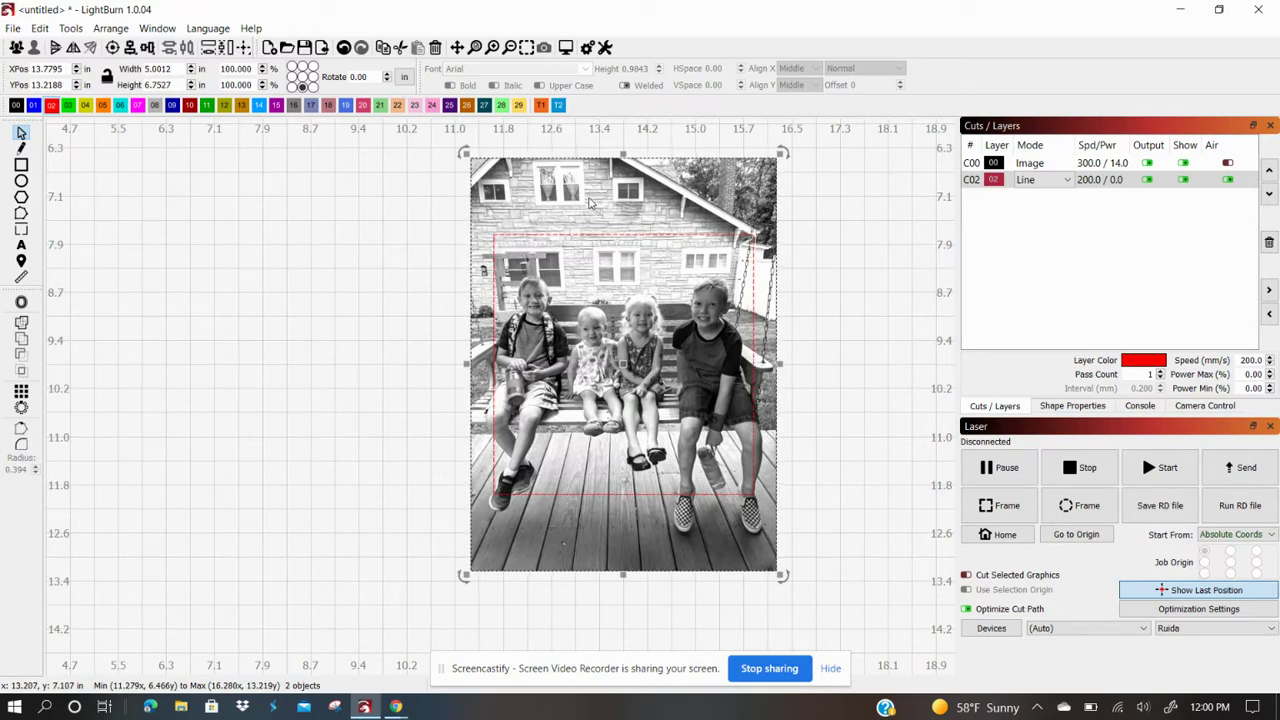
{"action": "right_click", "coordinate": [586, 312]}
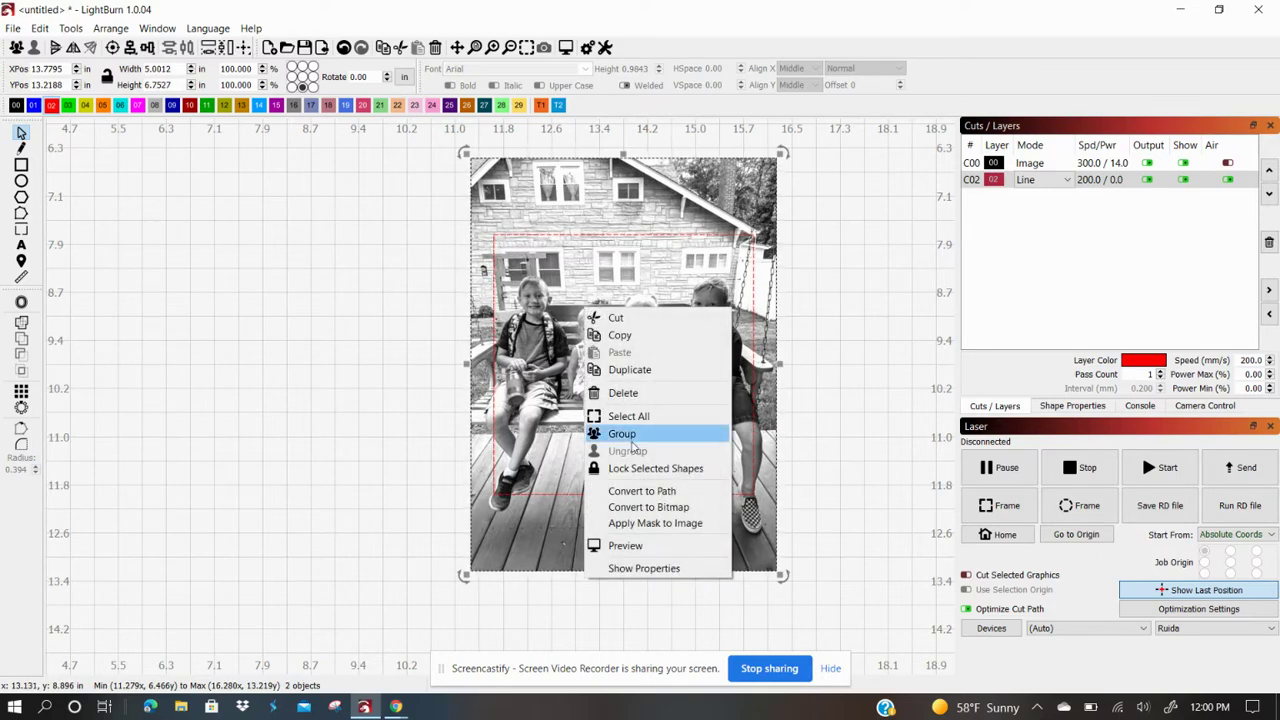
{"action": "left_click", "coordinate": [647, 524]}
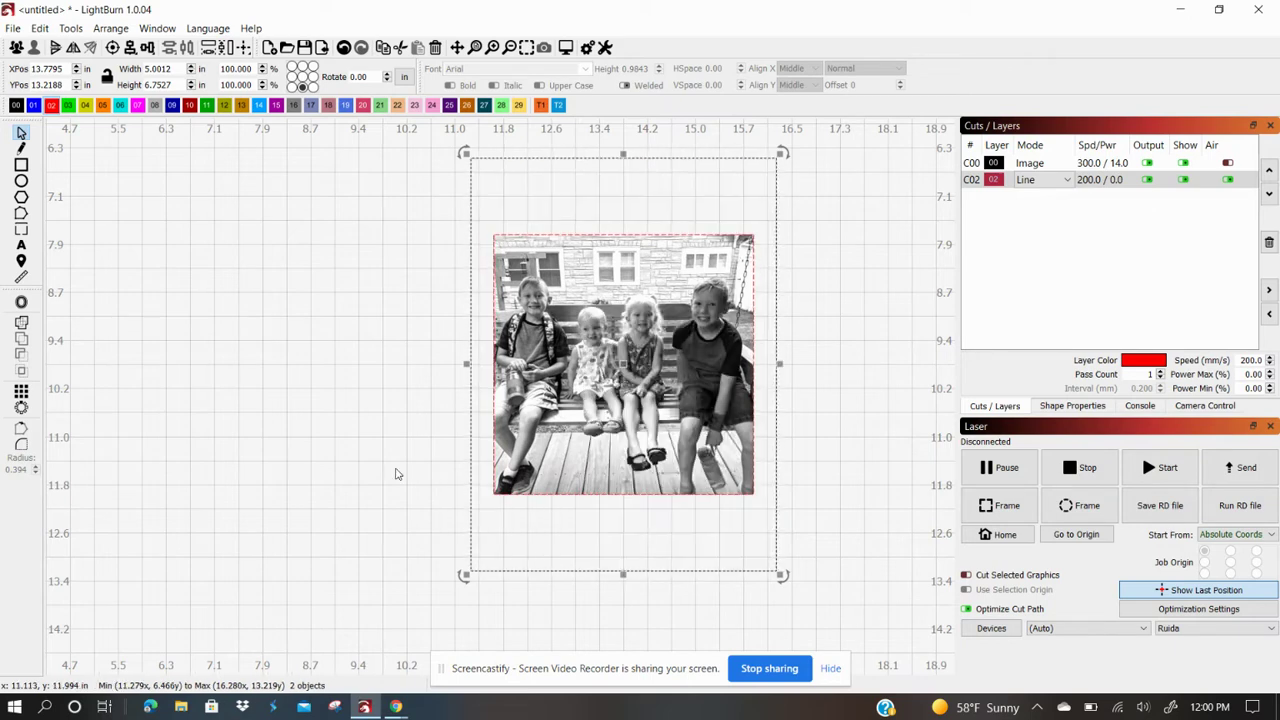
{"action": "scroll", "coordinate": [855, 279], "scroll_direction": "up", "scroll_amount": 3}
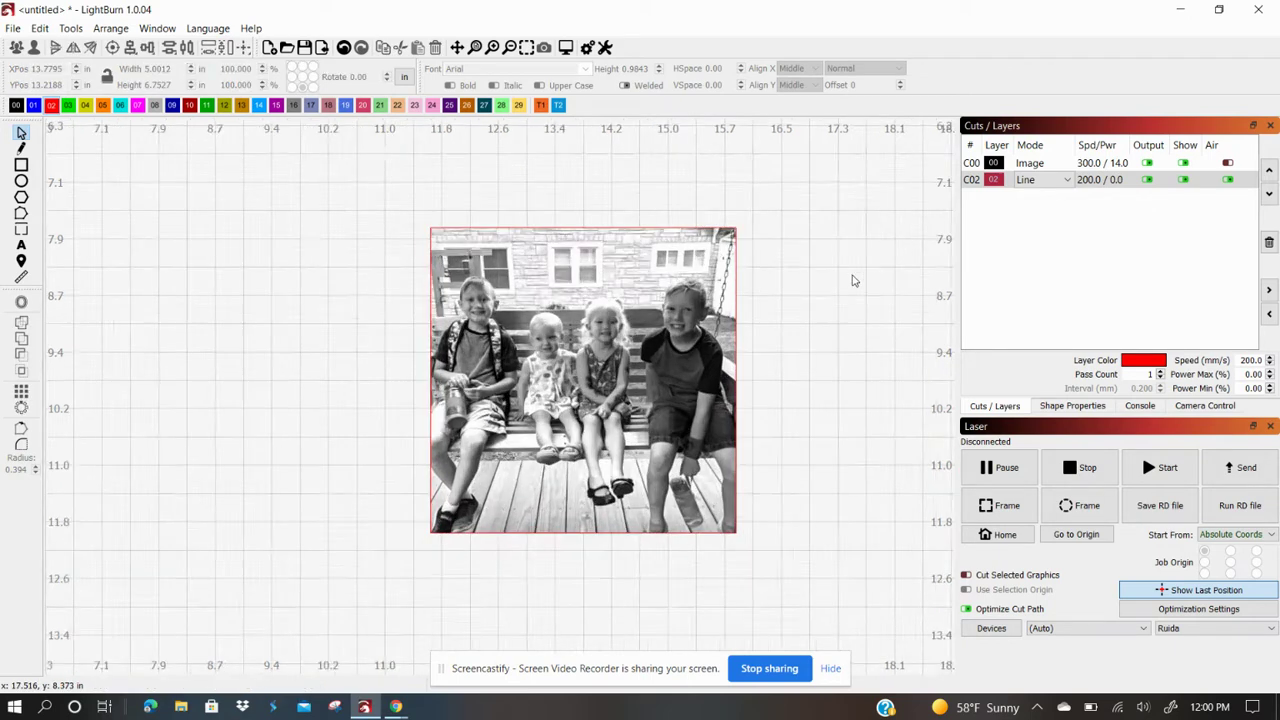
{"action": "scroll", "coordinate": [852, 277], "scroll_direction": "down", "scroll_amount": 2}
{"action": "scroll", "coordinate": [789, 480], "scroll_direction": "up", "scroll_amount": 3}
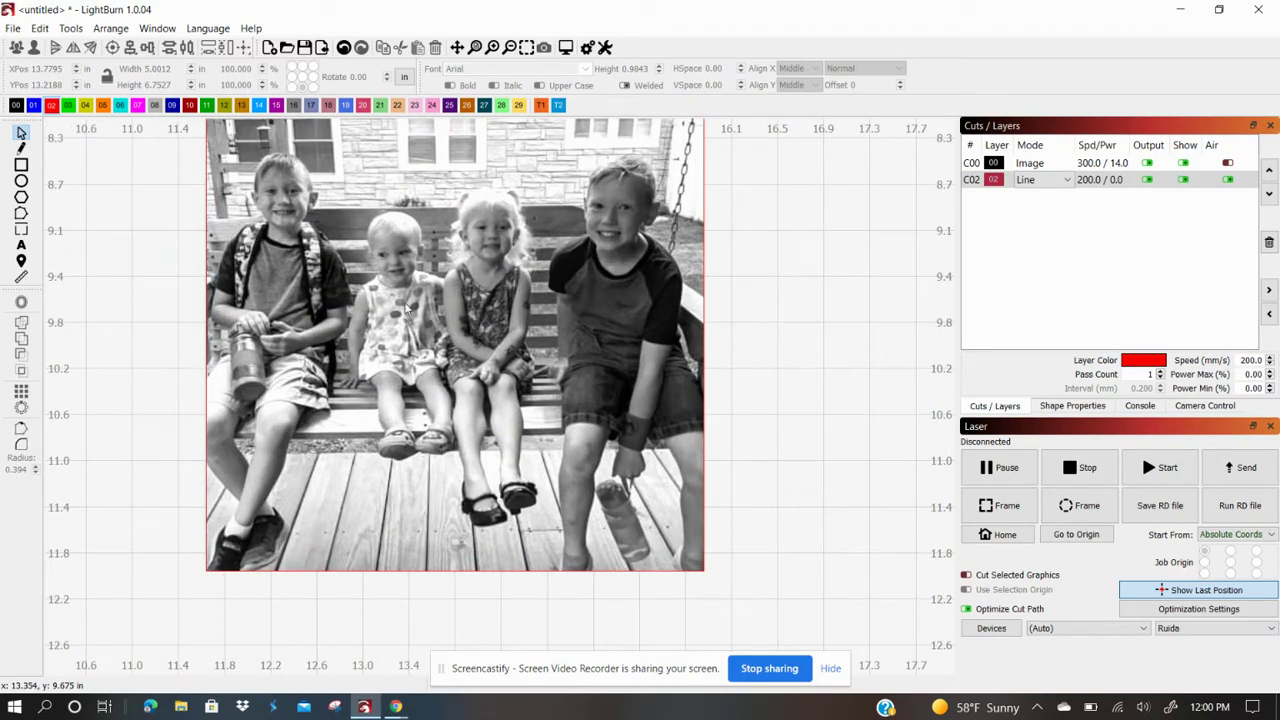
Step: In Shape Properties, set the photo's Gamma 1.250, Brightness 7.000 and Contrast 8.000
{"action": "left_click", "coordinate": [1074, 406]}
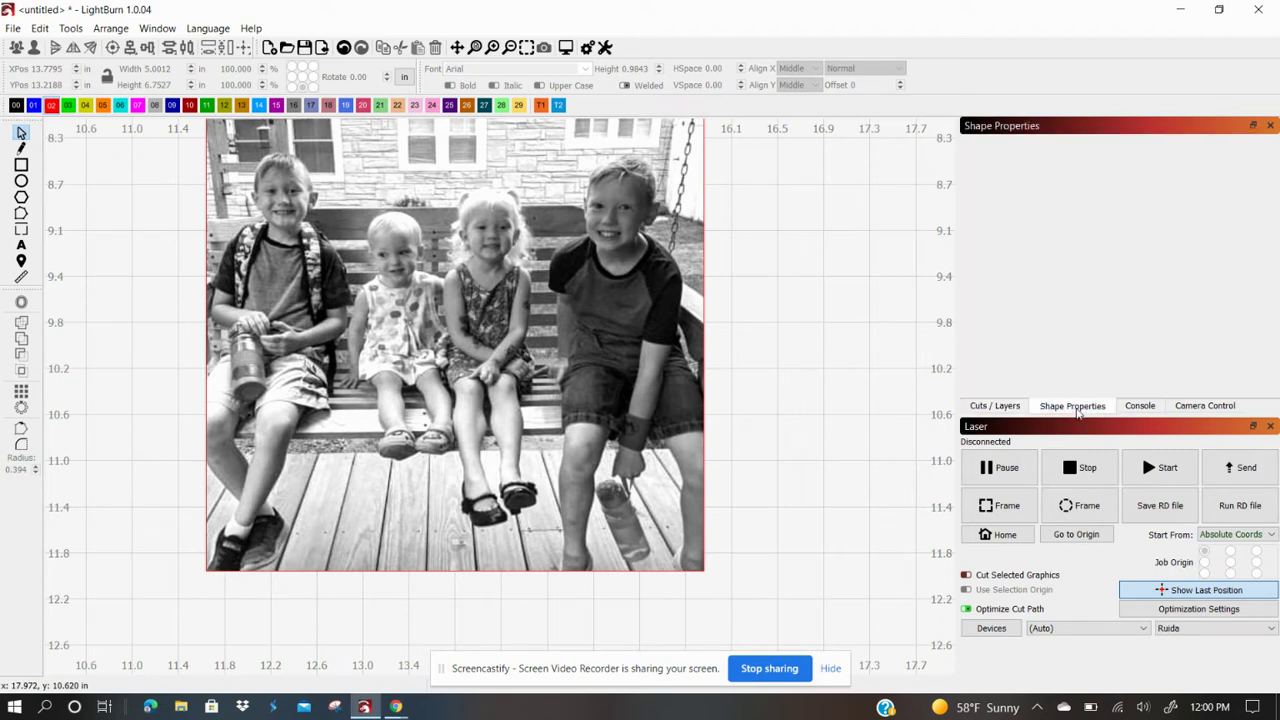
{"action": "left_click", "coordinate": [613, 340]}
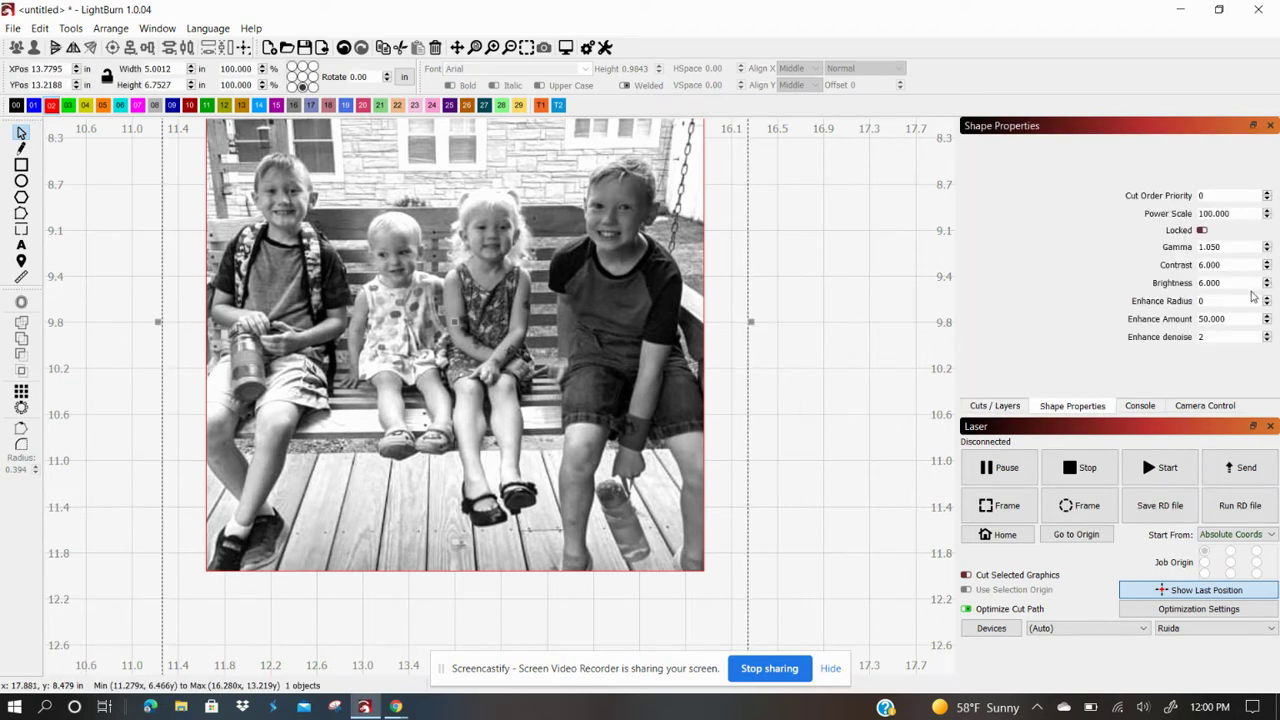
{"action": "left_click", "coordinate": [1267, 262]}
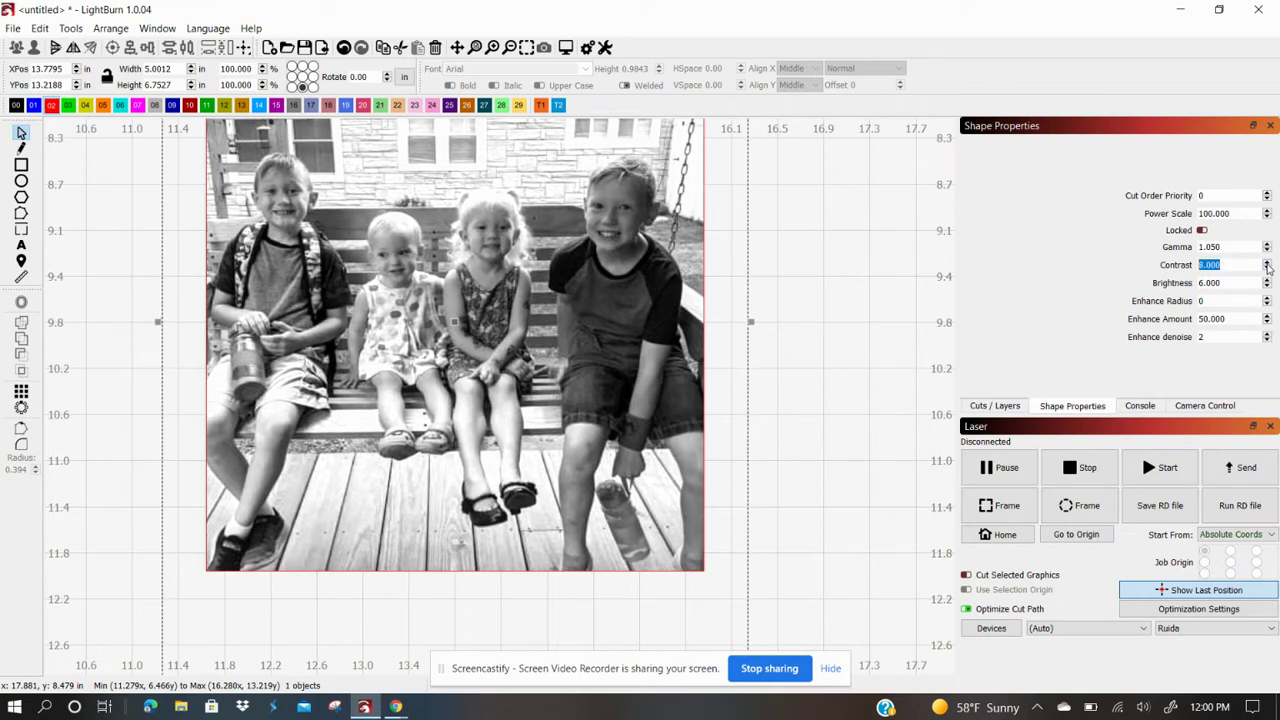
{"action": "left_click", "coordinate": [1267, 262]}
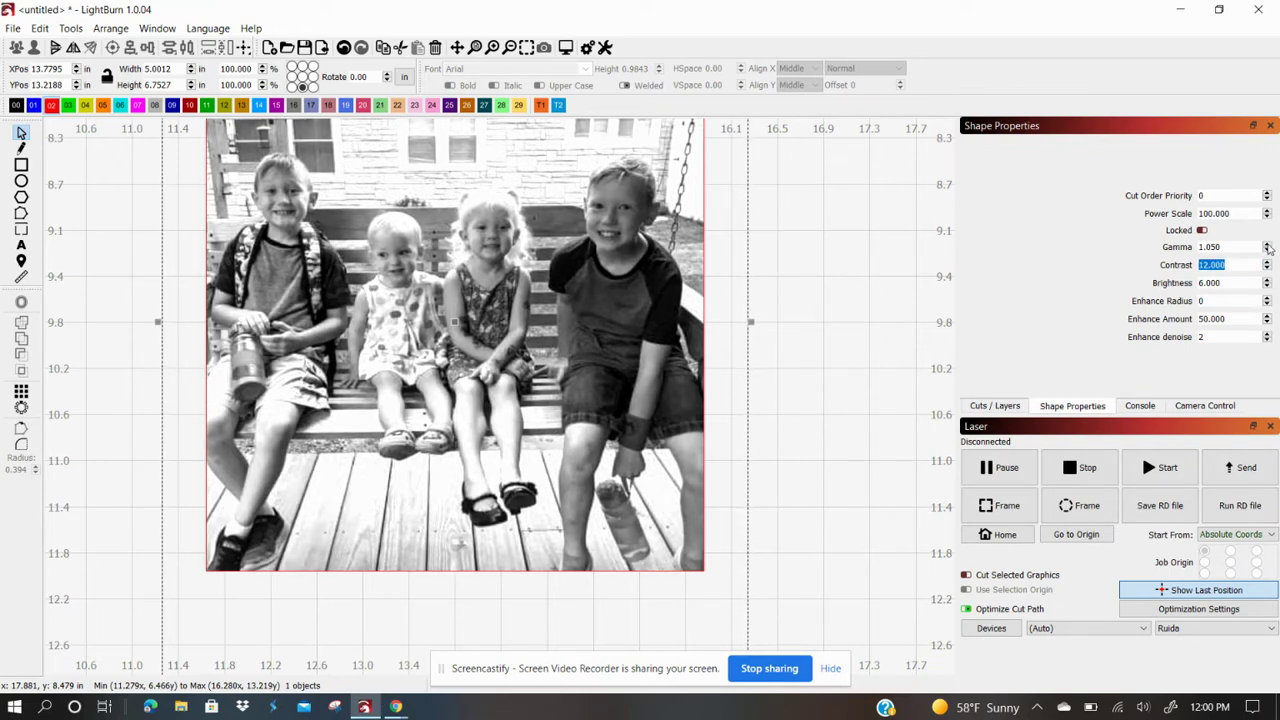
{"action": "left_click", "coordinate": [1267, 244]}
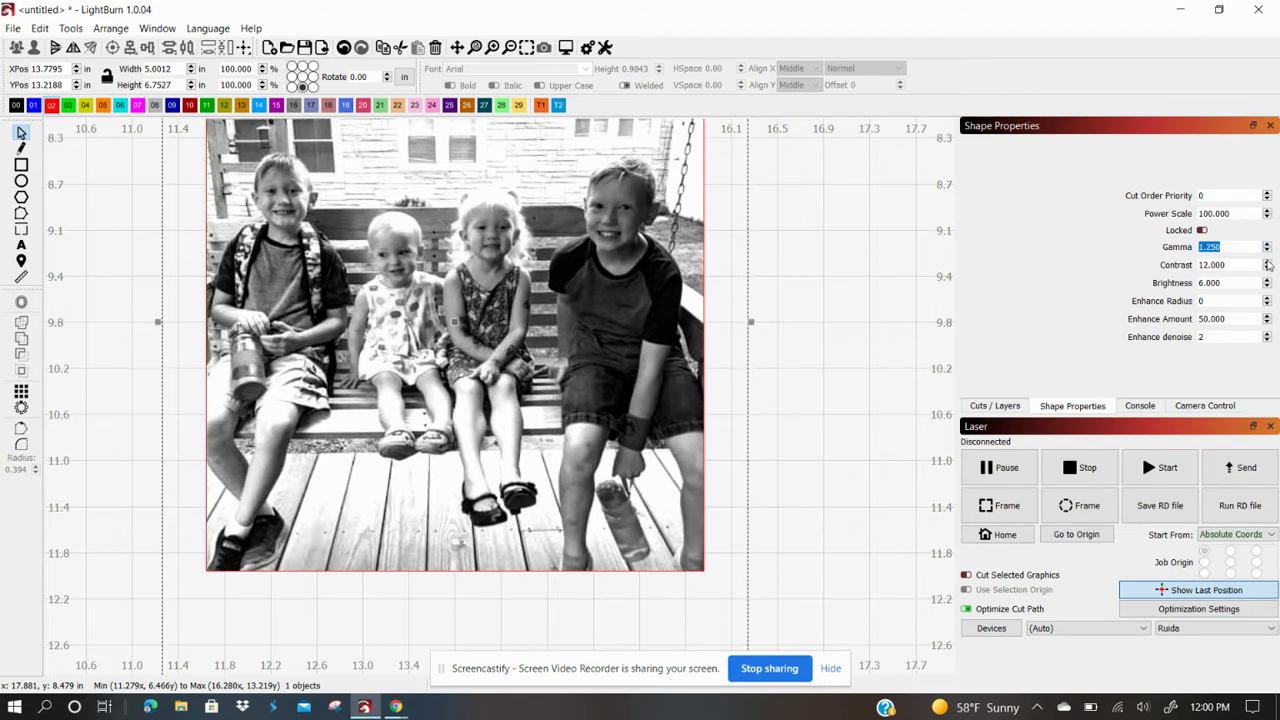
{"action": "left_click", "coordinate": [1267, 282]}
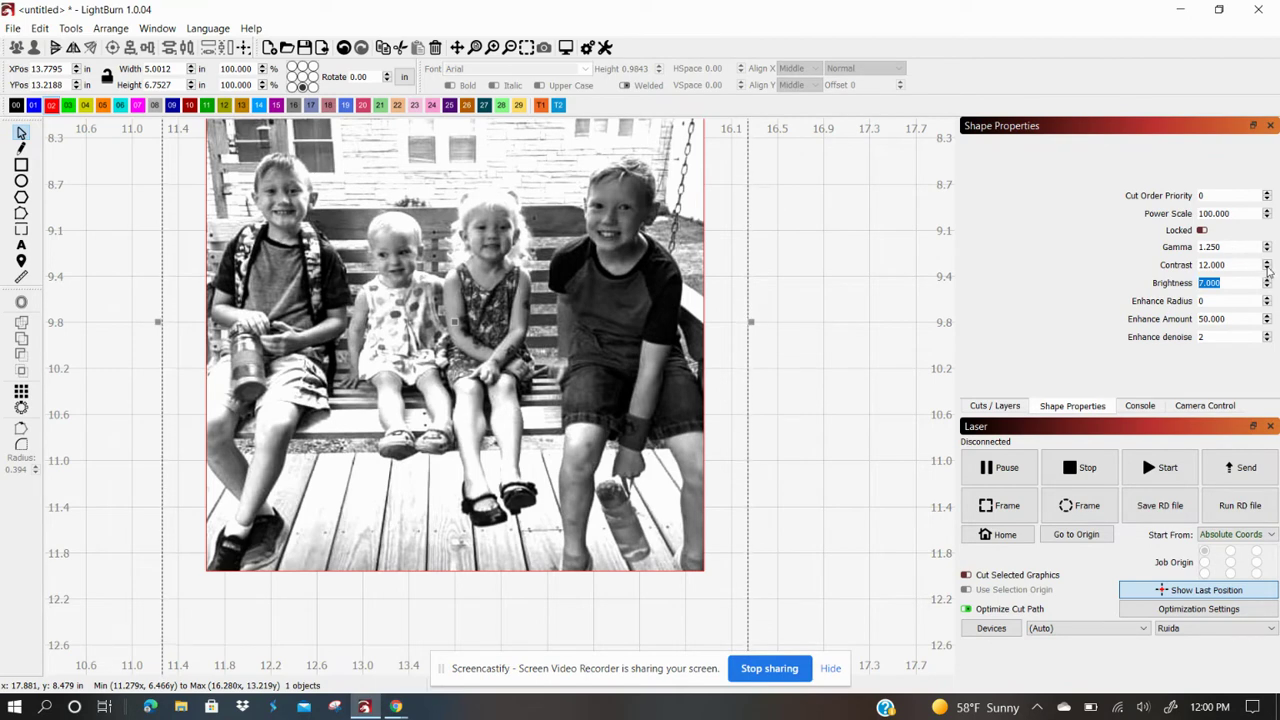
{"action": "left_click", "coordinate": [1267, 268]}
{"action": "left_click", "coordinate": [1267, 268]}
{"action": "left_click", "coordinate": [1267, 268]}
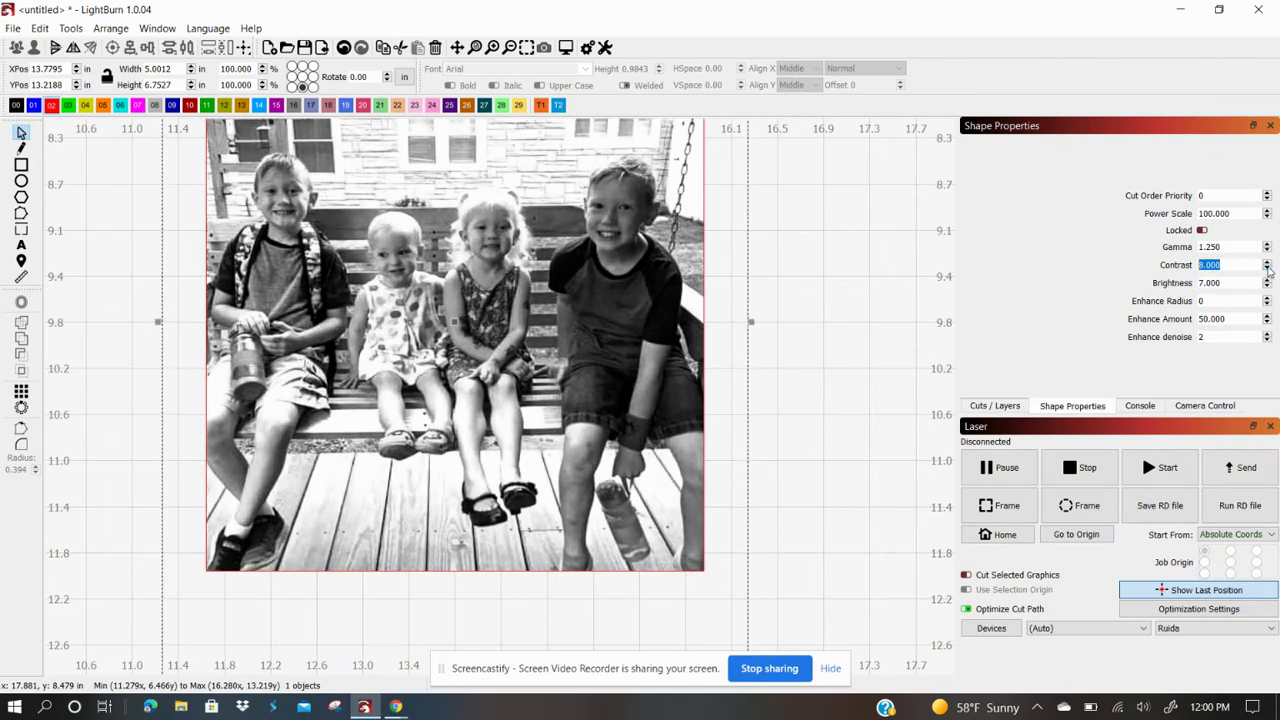
Step: Nudge the masked photo slightly right and up, then deselect it
{"action": "scroll", "coordinate": [598, 286], "scroll_direction": "down", "scroll_amount": 4}
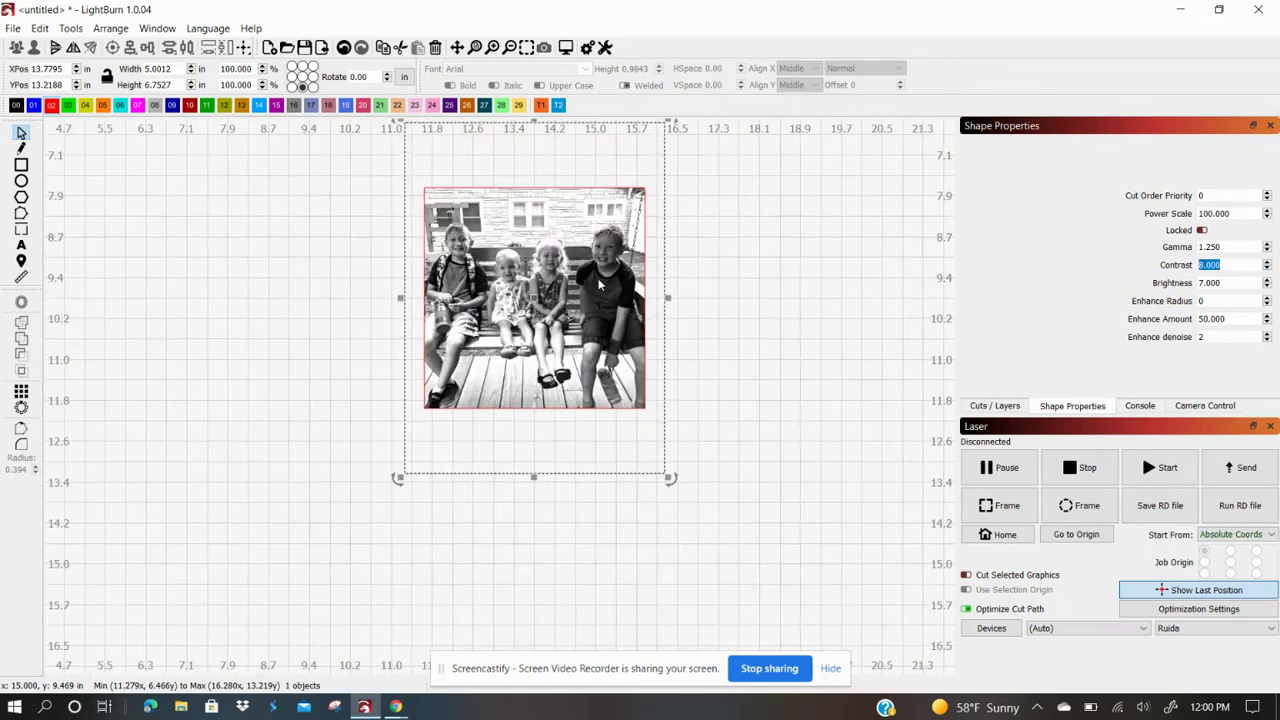
{"action": "left_click", "coordinate": [743, 263]}
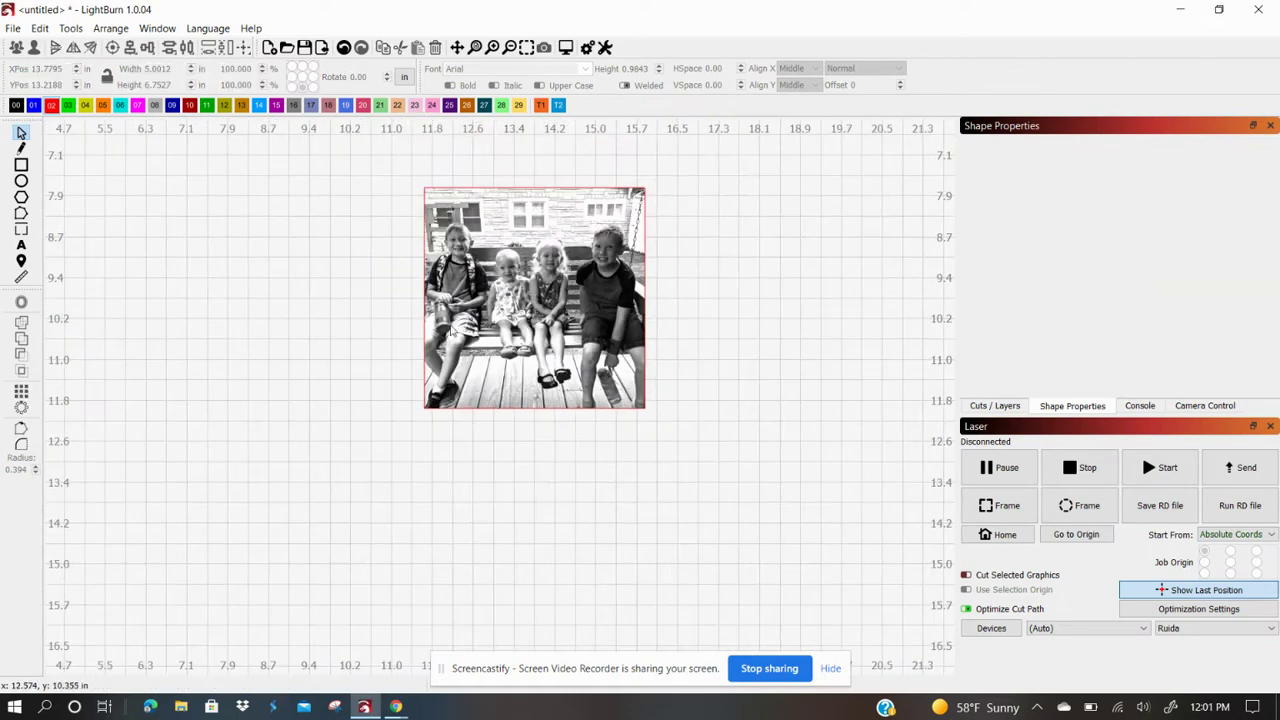
{"action": "left_click", "coordinate": [512, 228]}
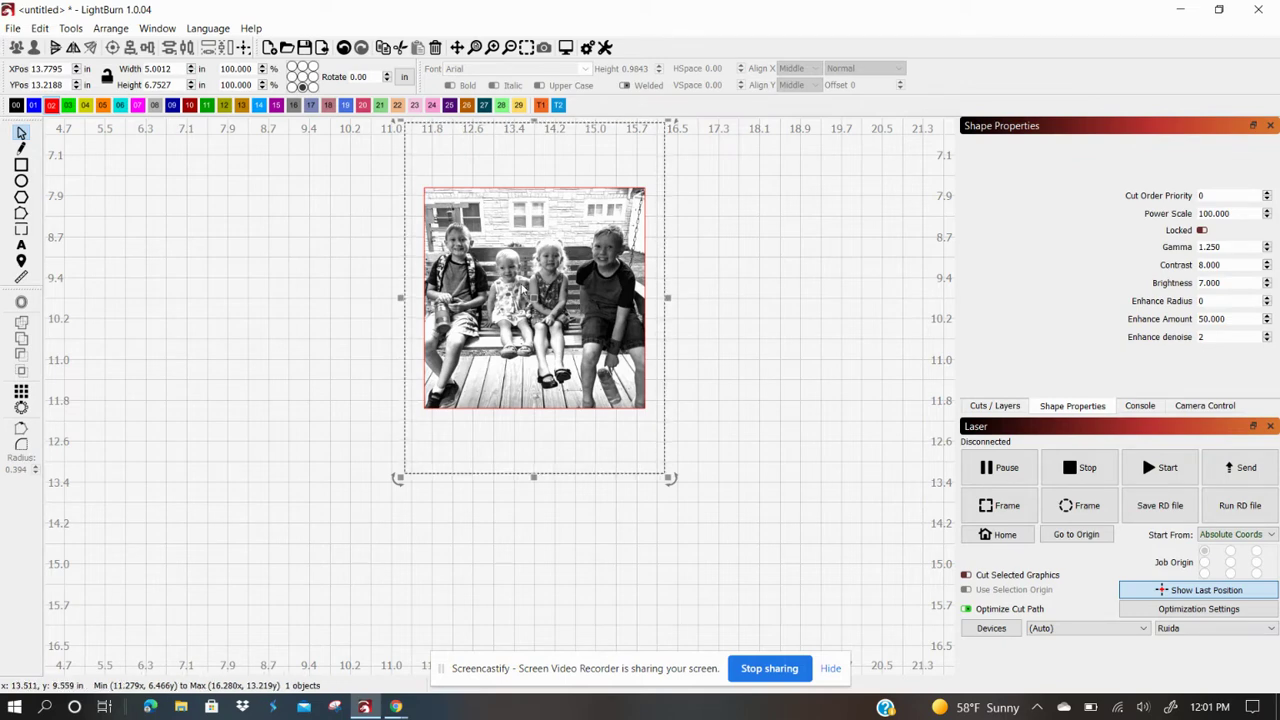
{"action": "left_click_drag", "start_coordinate": [516, 283], "coordinate": [528, 254]}
{"action": "left_click", "coordinate": [280, 338]}
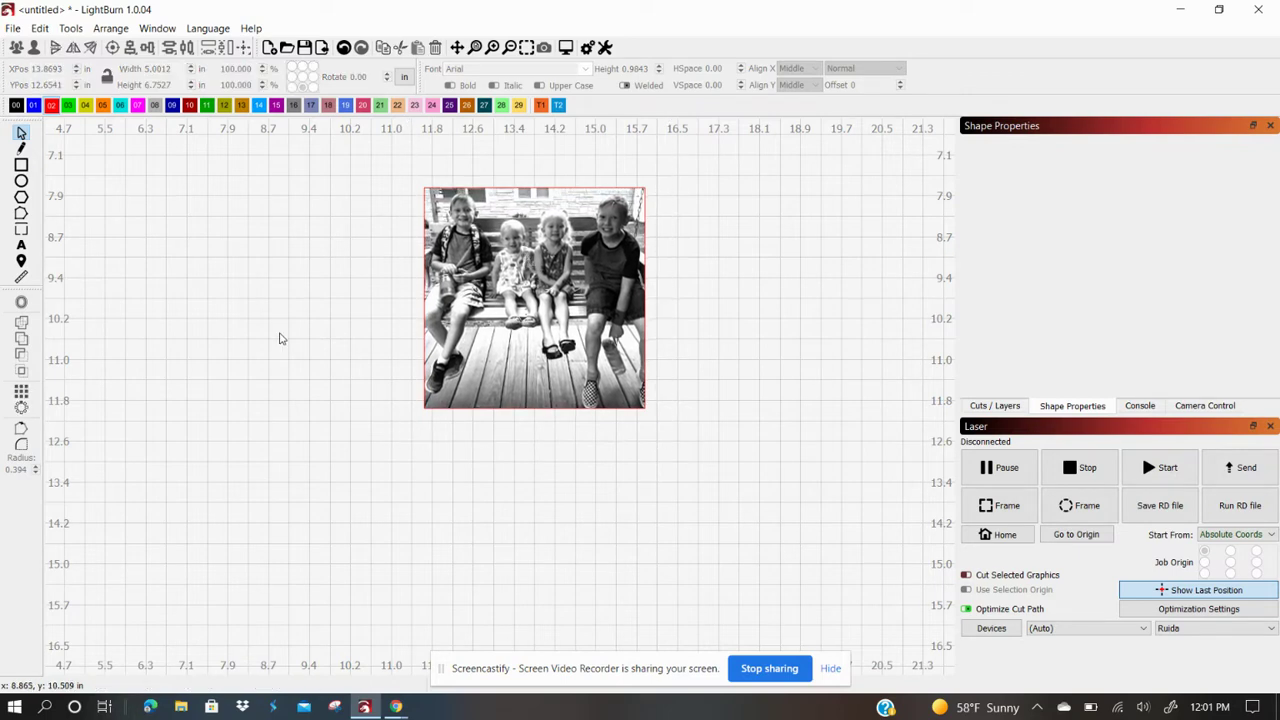
{"action": "scroll", "coordinate": [488, 178], "scroll_direction": "up", "scroll_amount": 3}
{"action": "scroll", "coordinate": [488, 178], "scroll_direction": "down", "scroll_amount": 2}
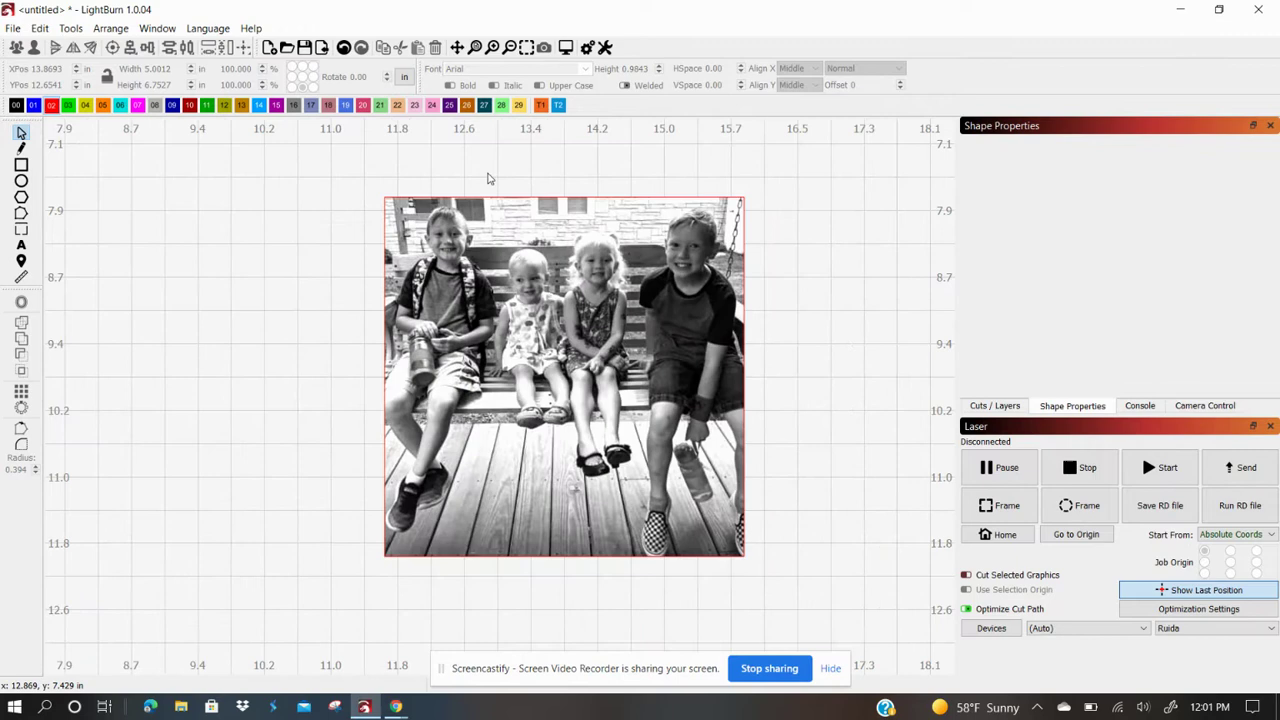
Step: Select all and bring the Cuts / Layers list back into view
{"action": "key", "text": "ctrl+a"}
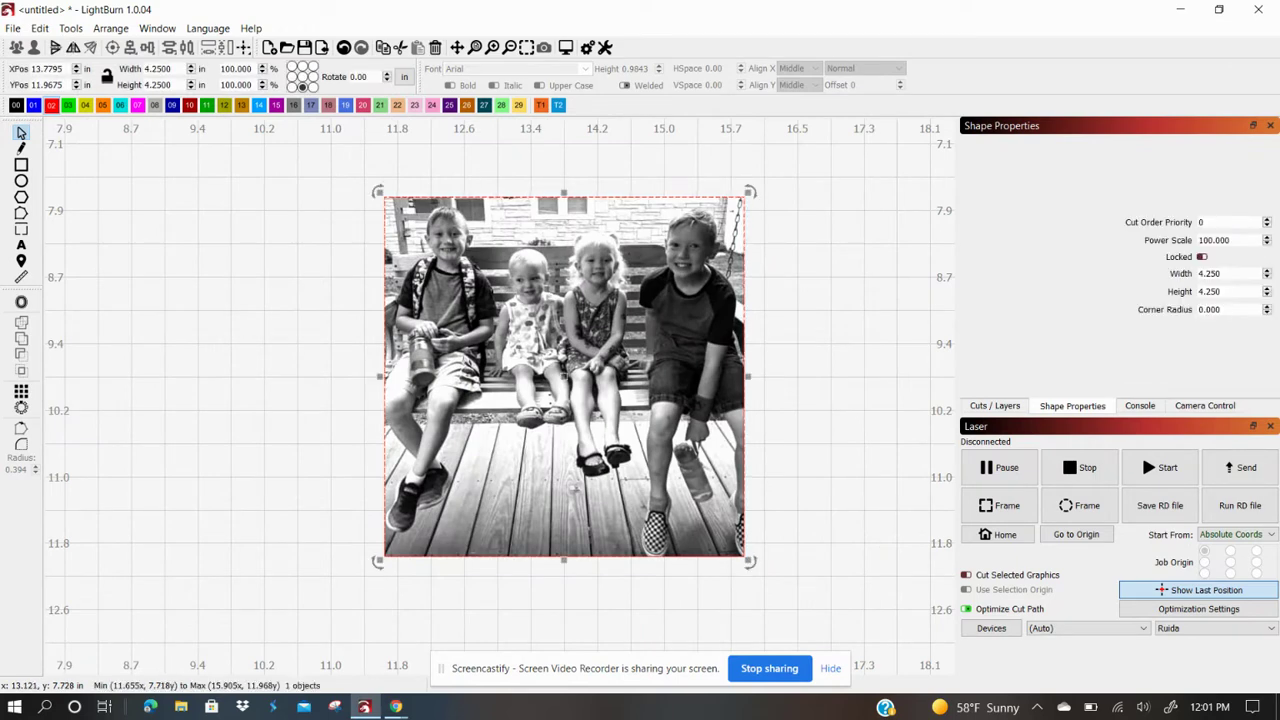
{"action": "left_click", "coordinate": [1003, 406]}
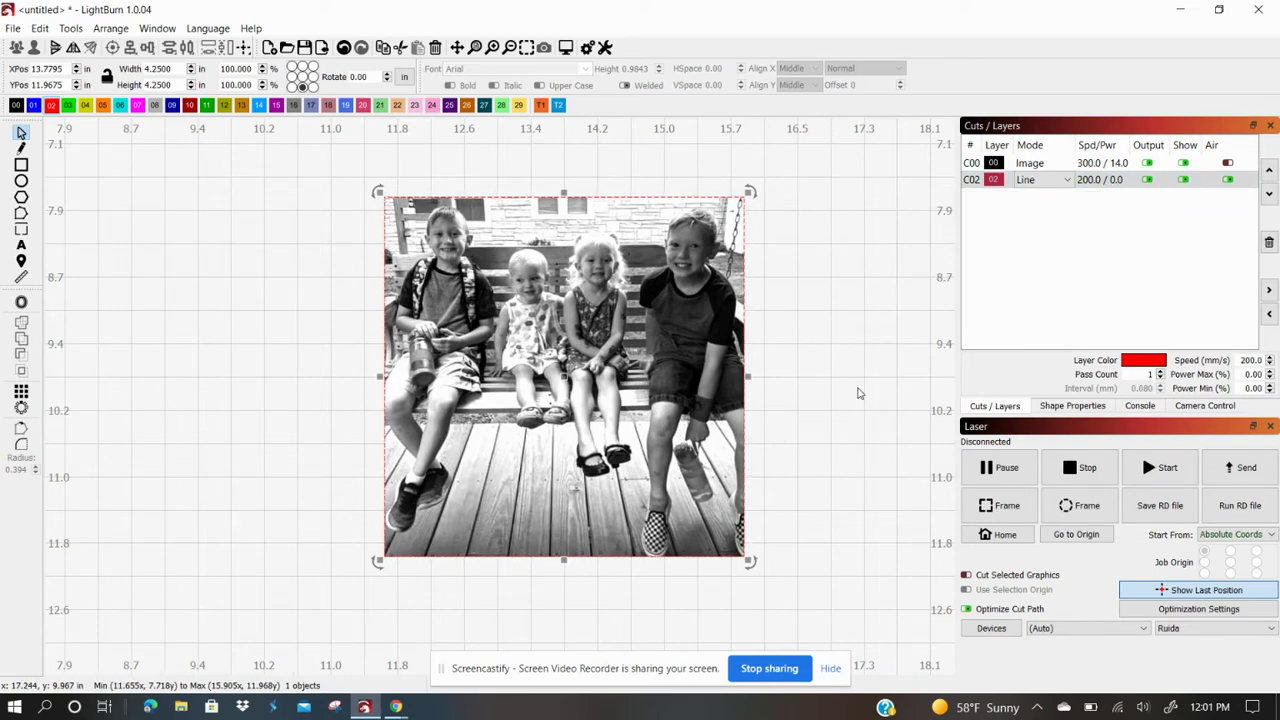
{"action": "scroll", "coordinate": [521, 332], "scroll_direction": "up", "scroll_amount": 2}
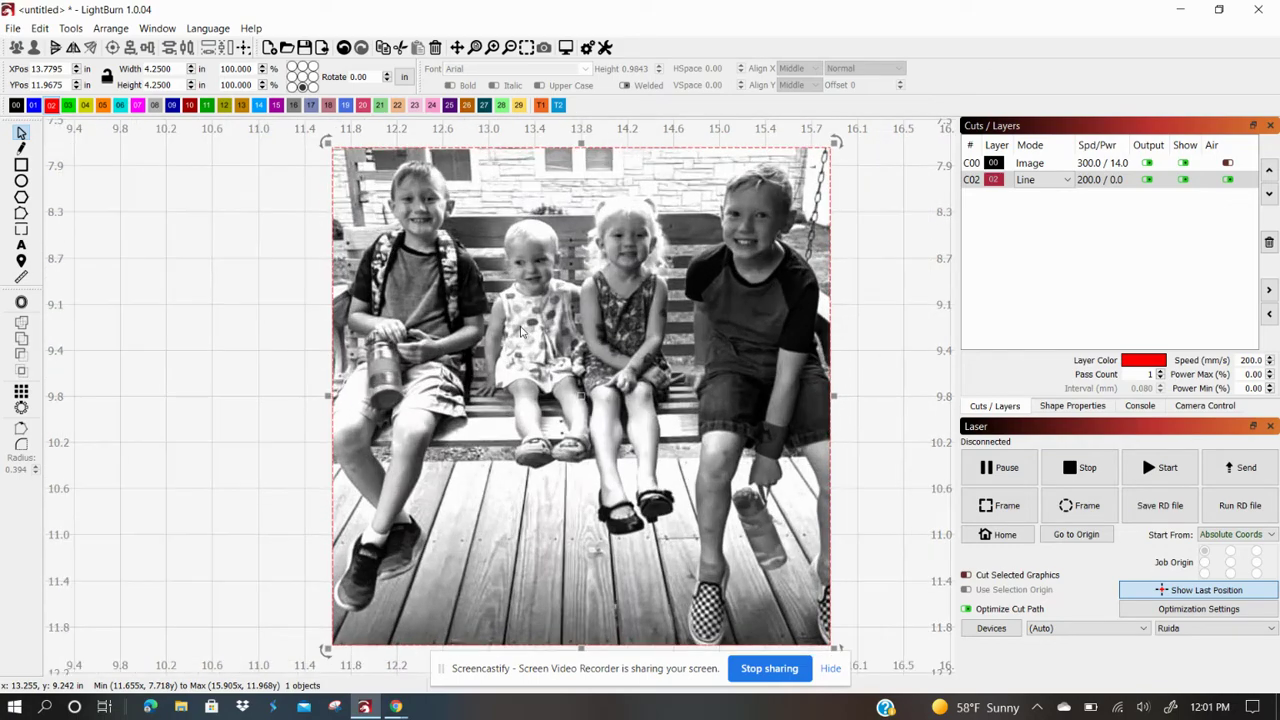
{"action": "scroll", "coordinate": [521, 332], "scroll_direction": "down", "scroll_amount": 2}
{"action": "scroll", "coordinate": [521, 332], "scroll_direction": "down", "scroll_amount": 2}
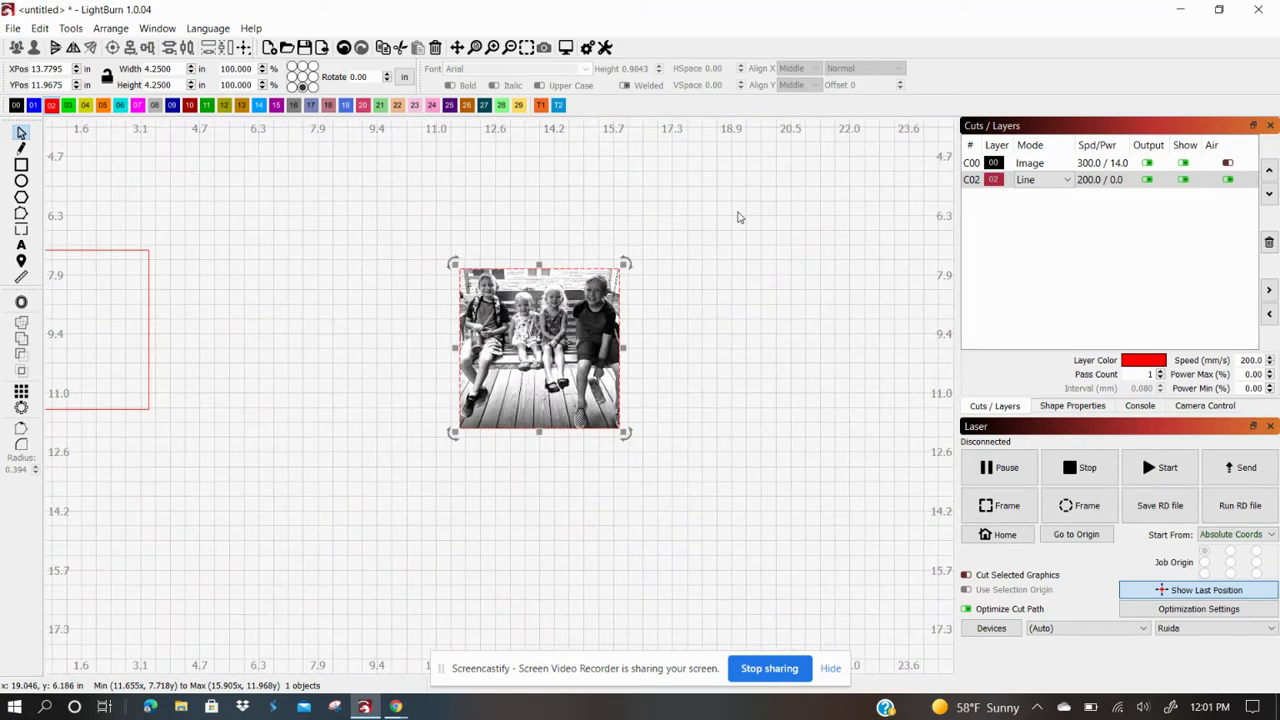
Step: Undo the mask to restore the full photo and place a 2.558 in circle over the girls
{"action": "key", "text": "ctrl+z"}
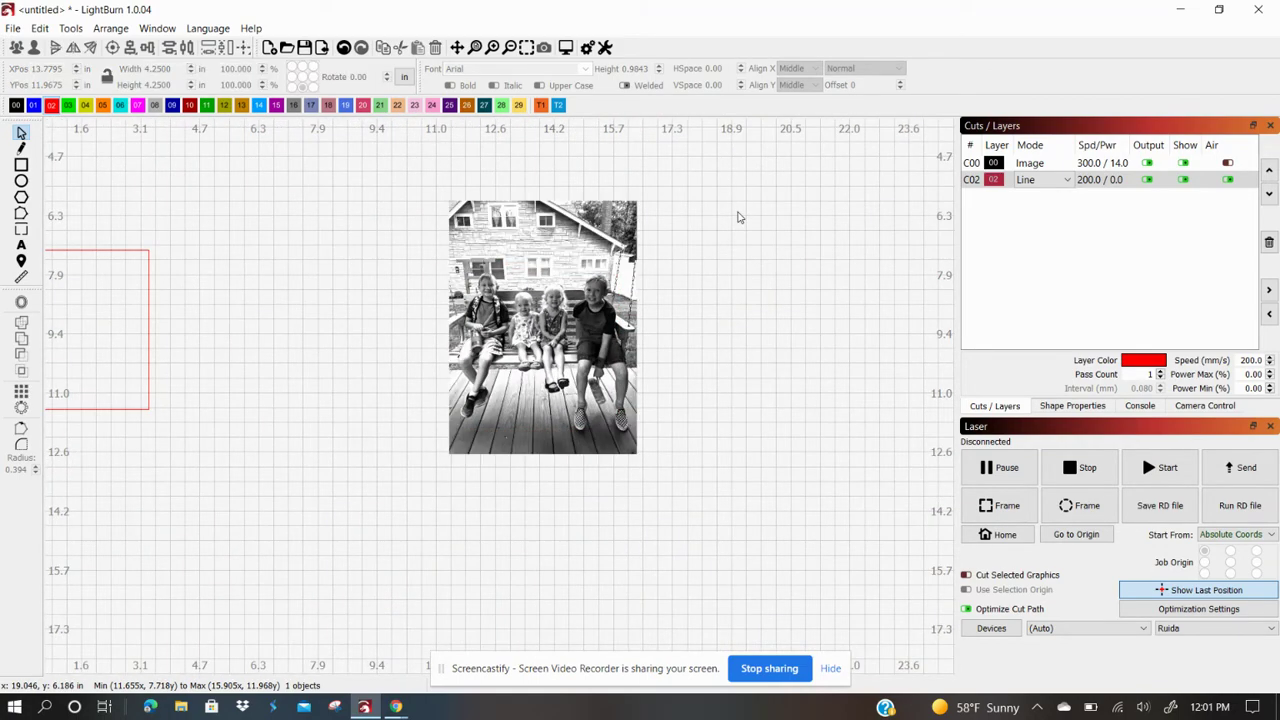
{"action": "left_click", "coordinate": [21, 181]}
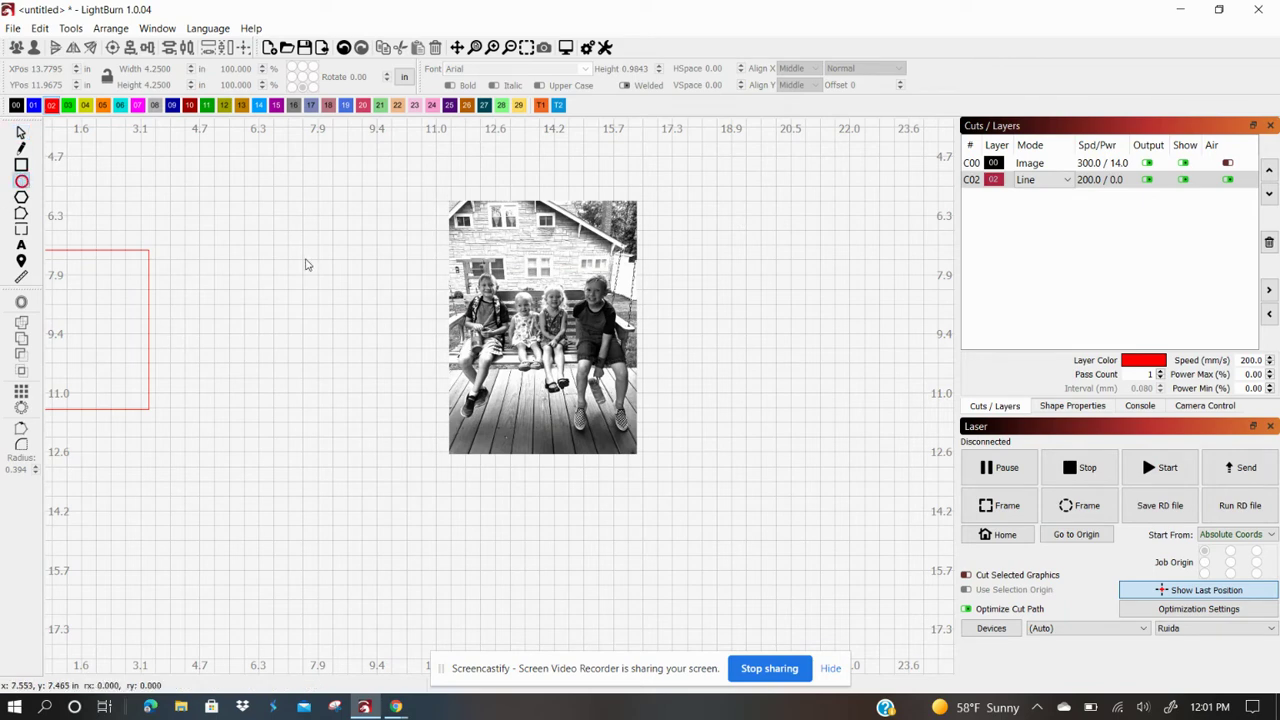
{"action": "left_click_drag", "start_coordinate": [305, 263], "coordinate": [402, 360]}
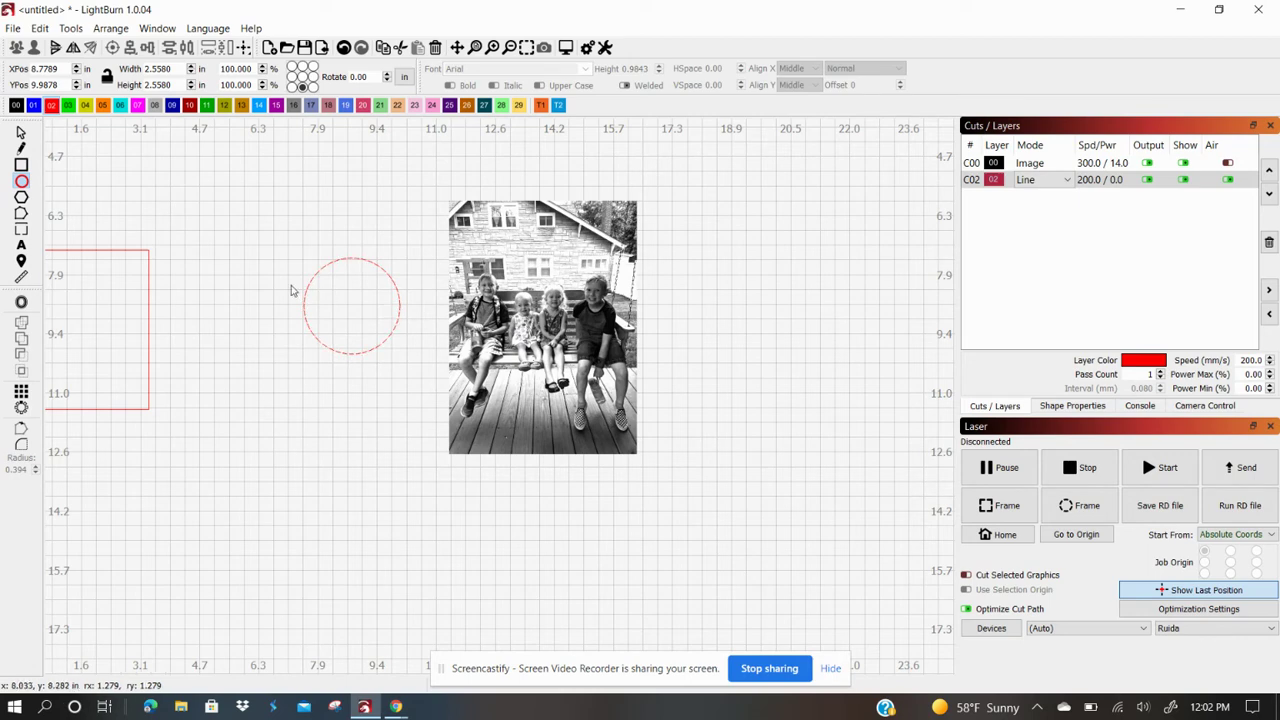
{"action": "left_click", "coordinate": [21, 133]}
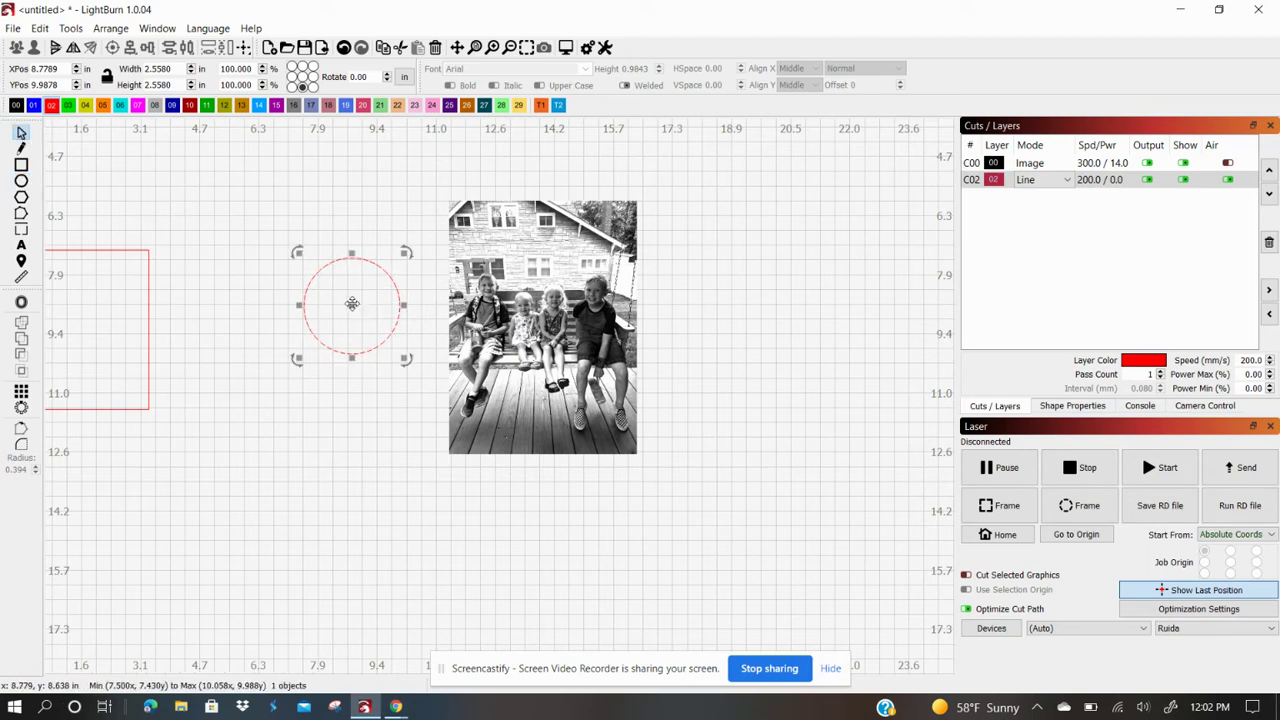
{"action": "left_click_drag", "start_coordinate": [352, 303], "coordinate": [535, 309]}
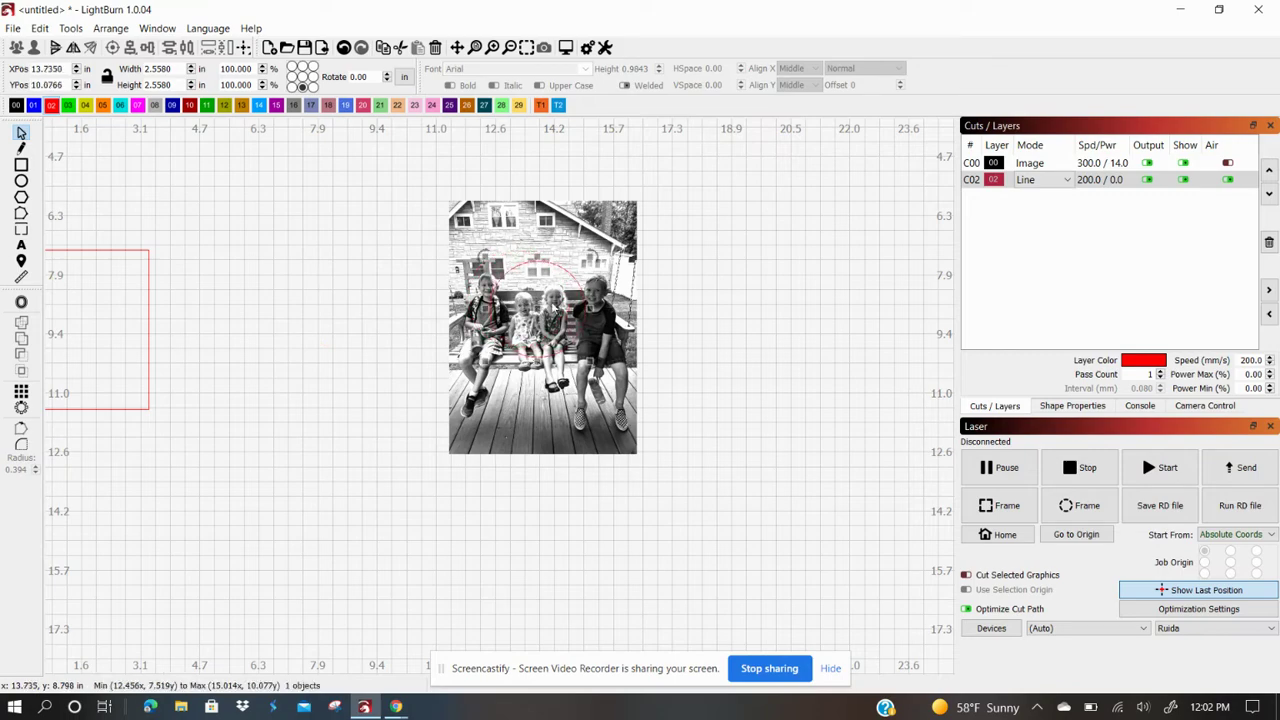
{"action": "left_click", "coordinate": [606, 275]}
Step: Scale the photo to about 8.31 × 11.22 in with the girl under the circle, then select both
{"action": "scroll", "coordinate": [620, 258], "scroll_direction": "up", "scroll_amount": 3}
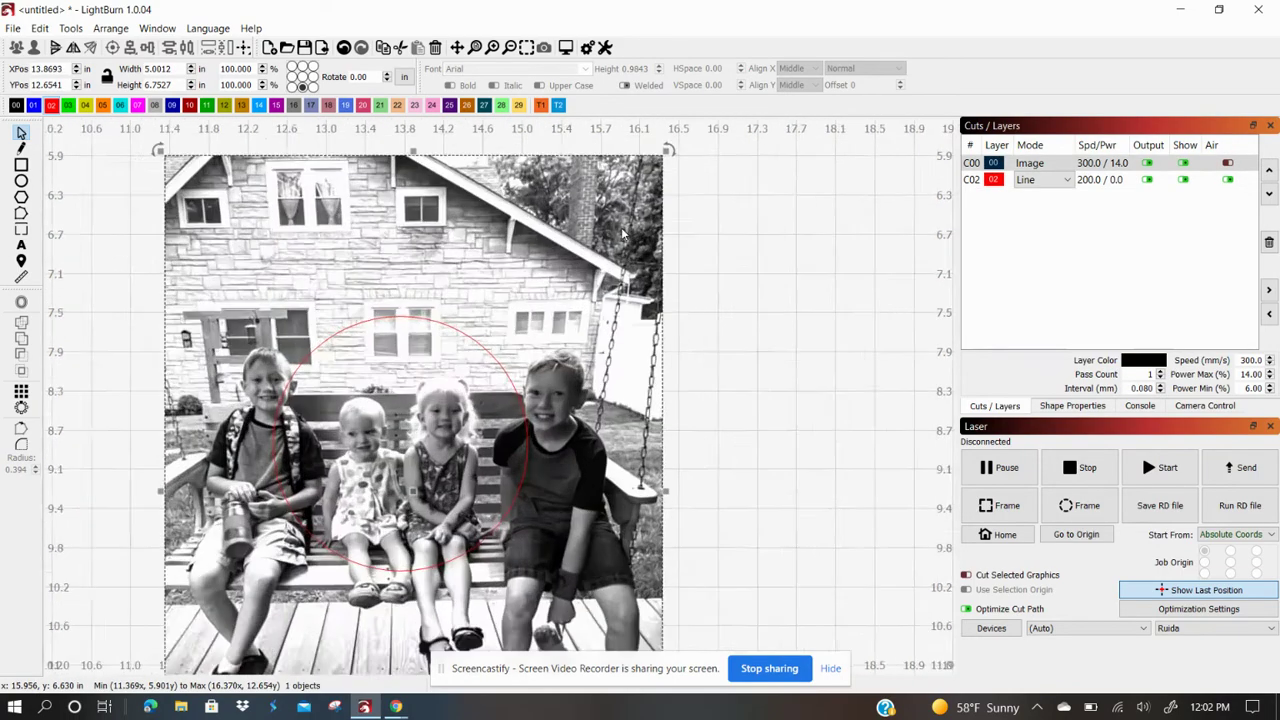
{"action": "scroll", "coordinate": [640, 300], "scroll_direction": "down", "scroll_amount": 3}
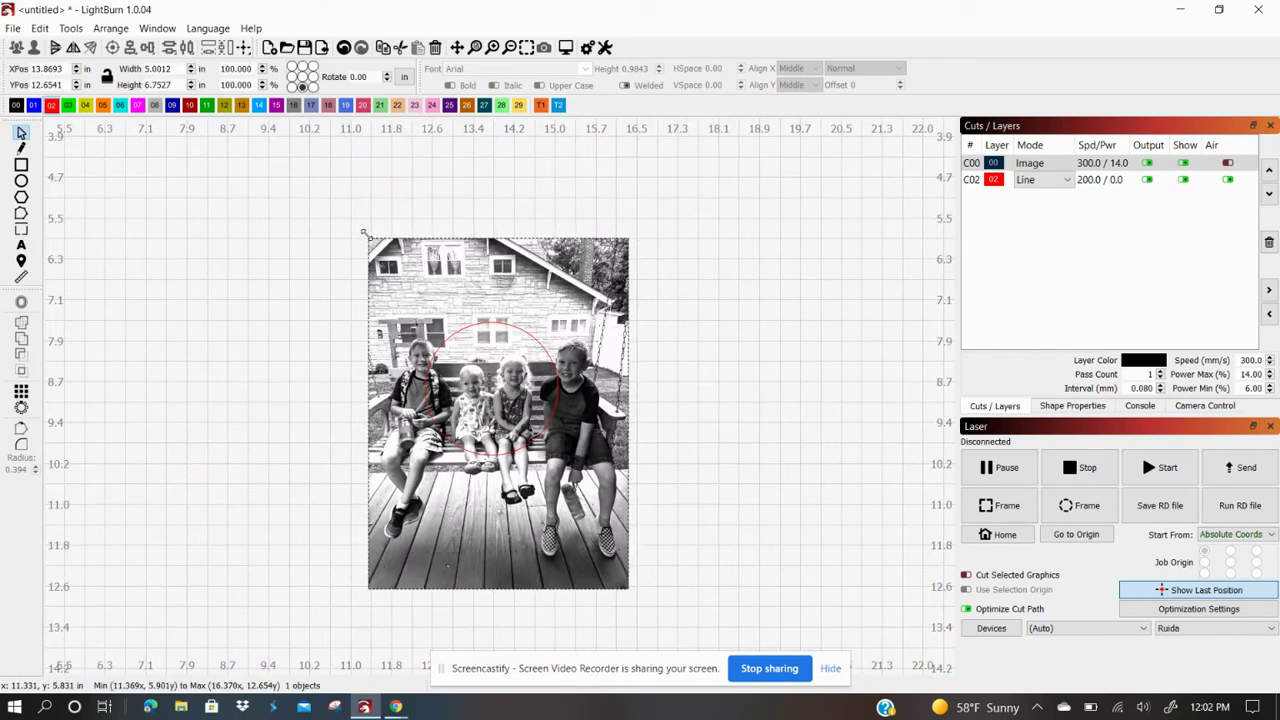
{"action": "left_click_drag", "start_coordinate": [362, 233], "coordinate": [295, 150]}
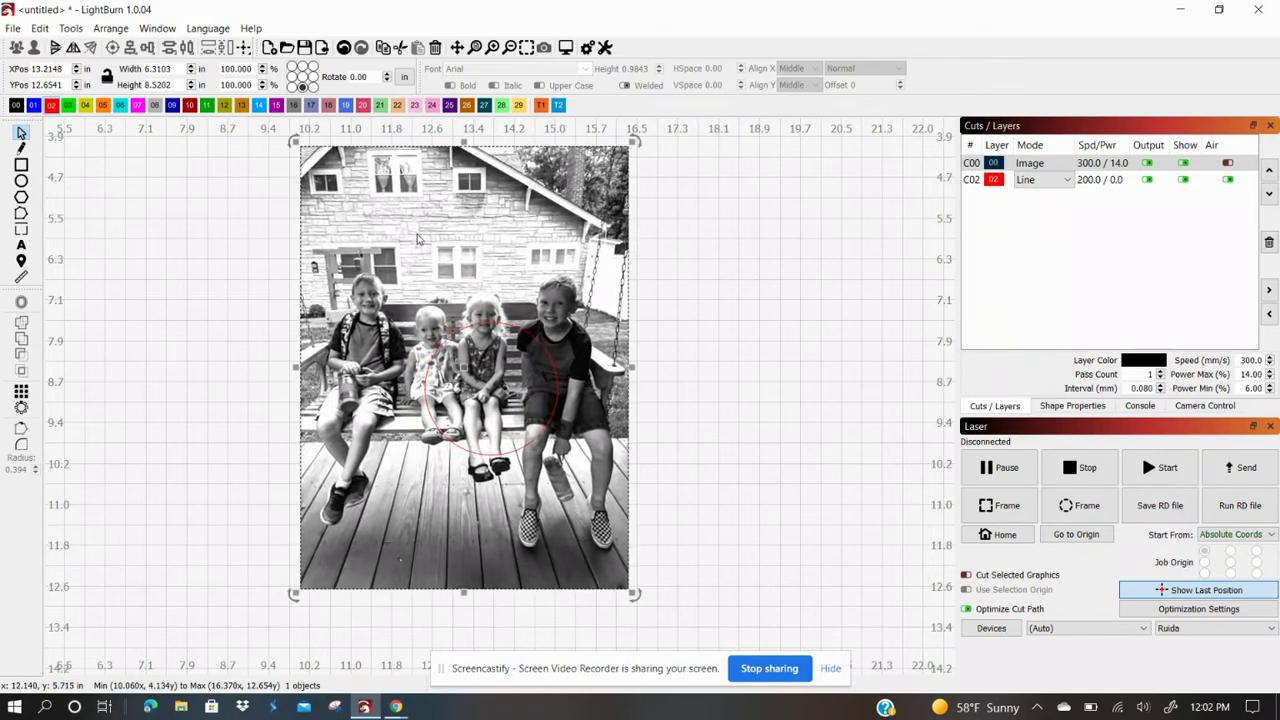
{"action": "left_click_drag", "start_coordinate": [440, 253], "coordinate": [450, 297]}
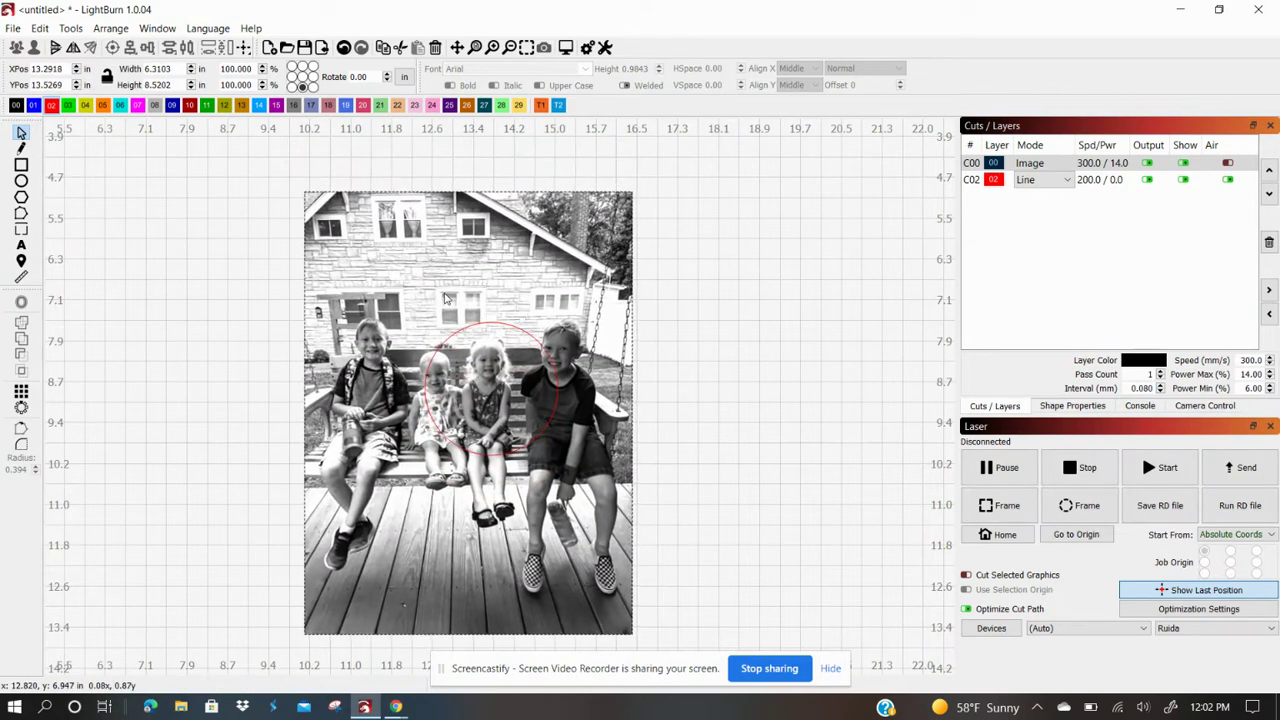
{"action": "left_click", "coordinate": [446, 298]}
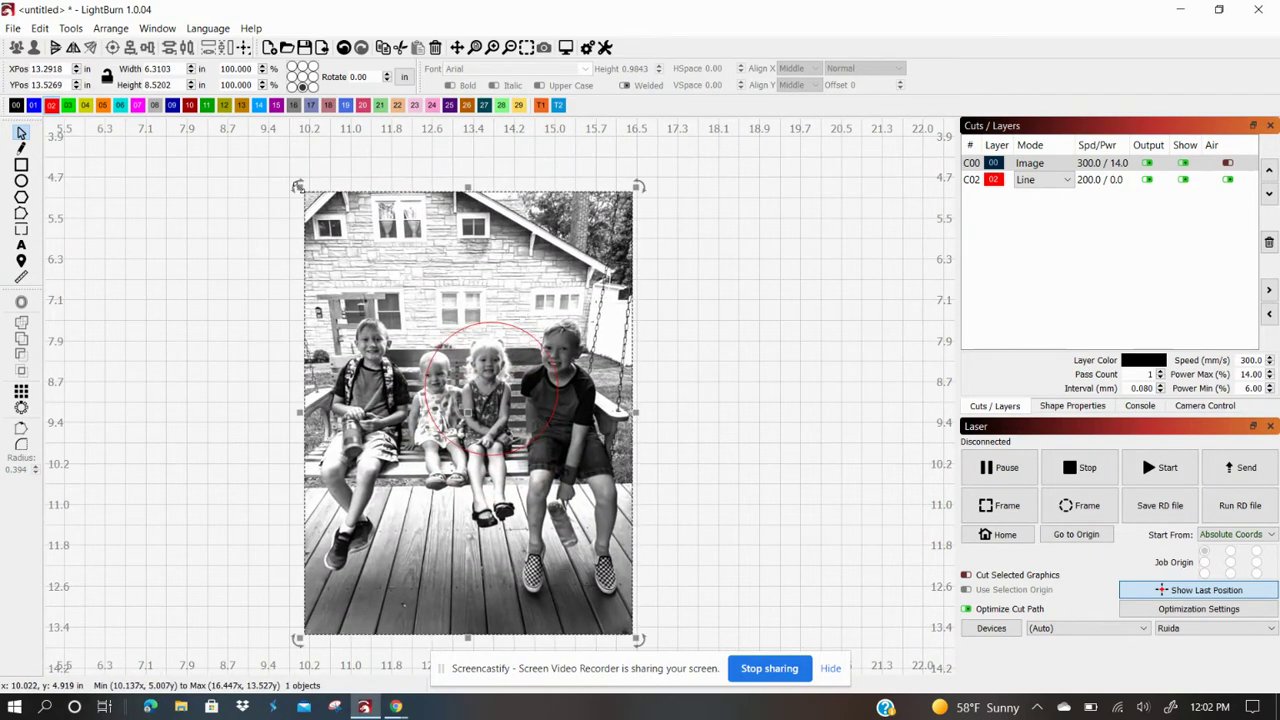
{"action": "left_click_drag", "start_coordinate": [299, 188], "coordinate": [281, 163]}
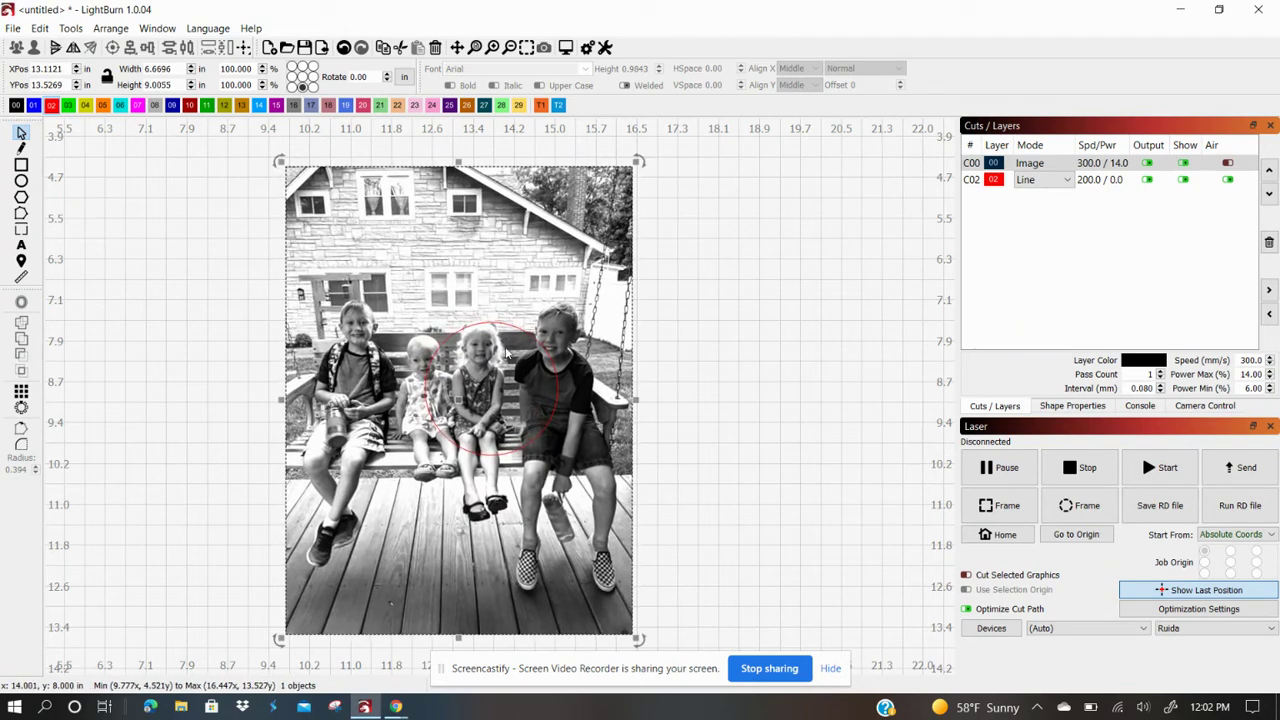
{"action": "left_click_drag", "start_coordinate": [509, 351], "coordinate": [519, 371]}
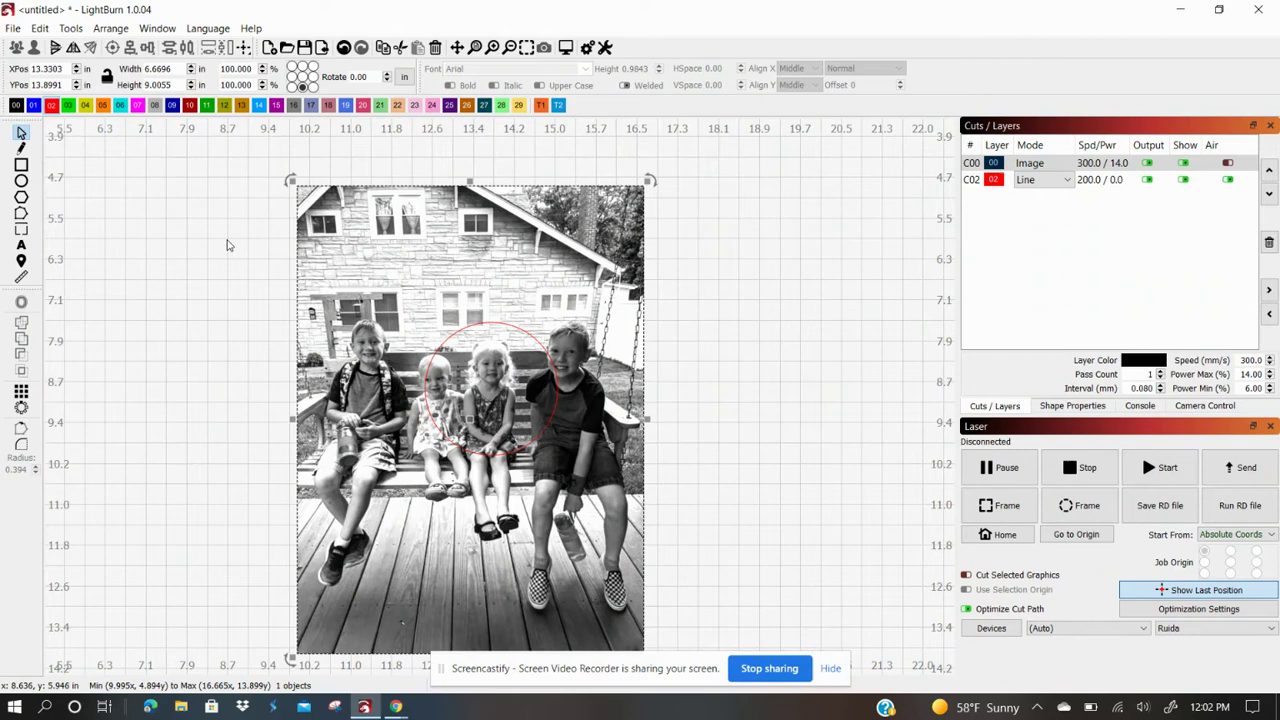
{"action": "left_click_drag", "start_coordinate": [290, 180], "coordinate": [212, 118]}
{"action": "left_click_drag", "start_coordinate": [363, 200], "coordinate": [403, 274]}
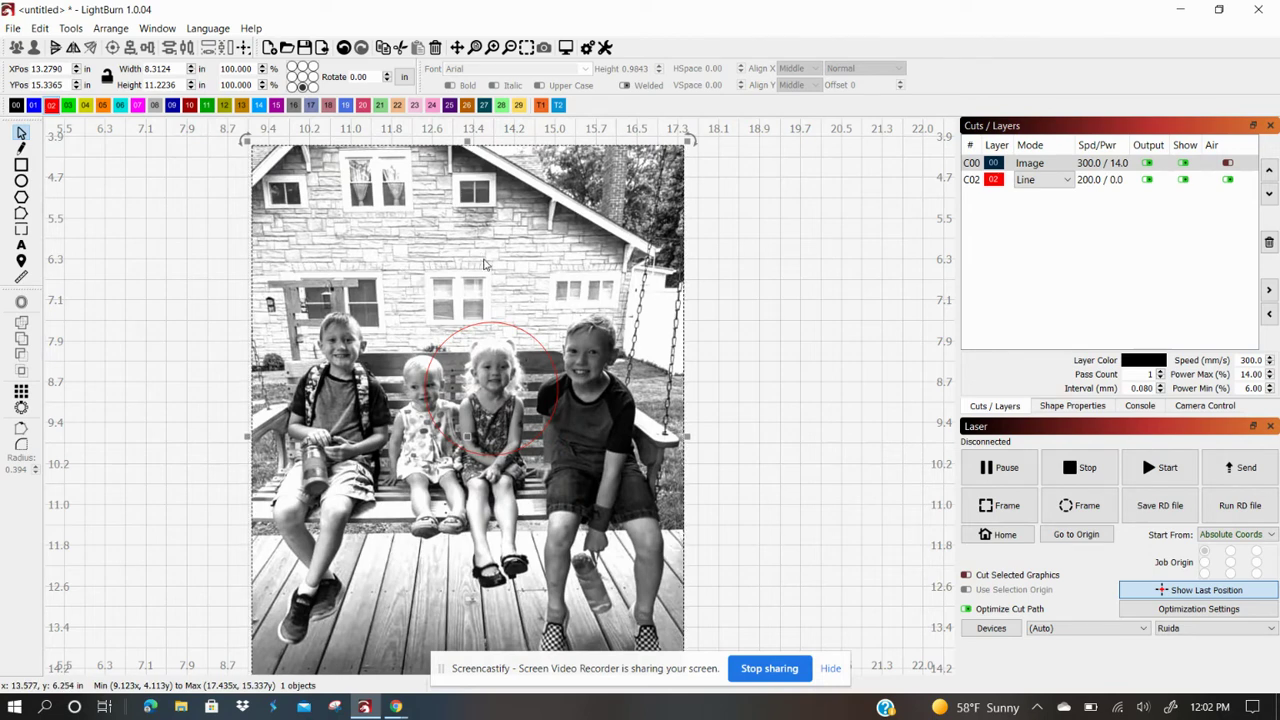
{"action": "left_click", "coordinate": [486, 326], "text": "shift"}
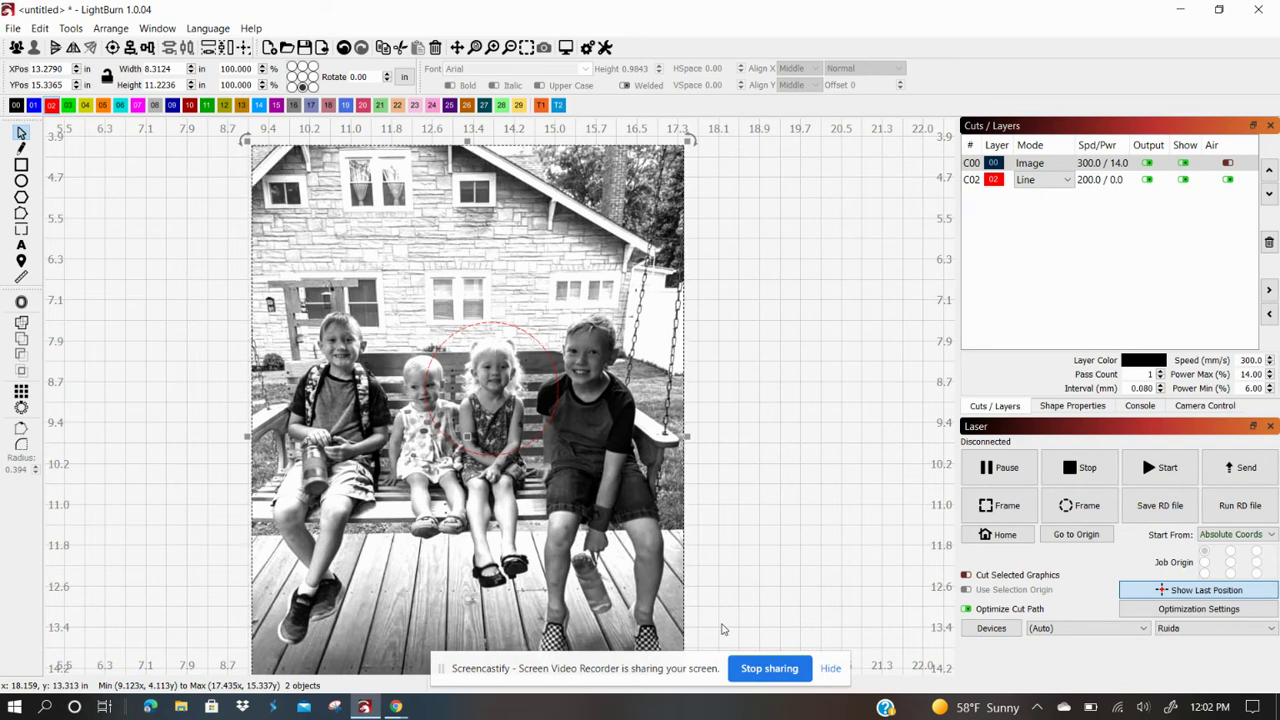
Step: Apply the red circle as a mask to the enlarged photo
{"action": "right_click", "coordinate": [500, 466]}
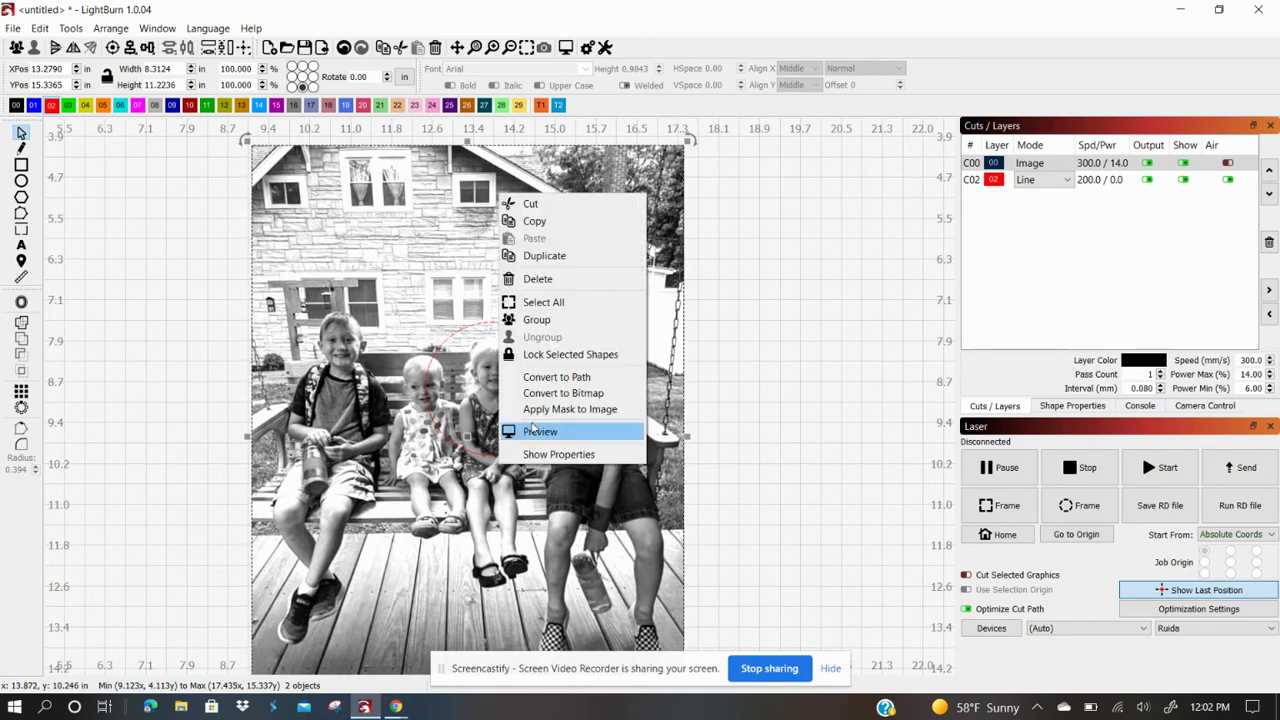
{"action": "left_click", "coordinate": [545, 410]}
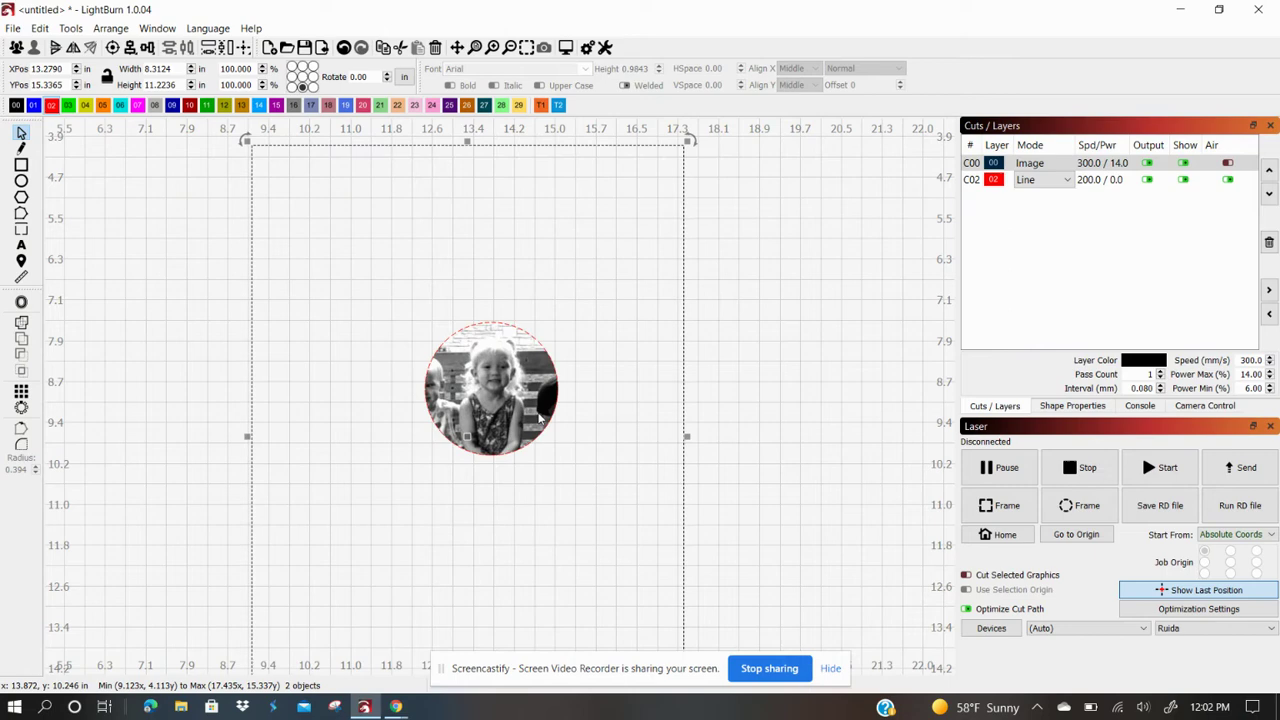
{"action": "scroll", "coordinate": [568, 363], "scroll_direction": "up", "scroll_amount": 3}
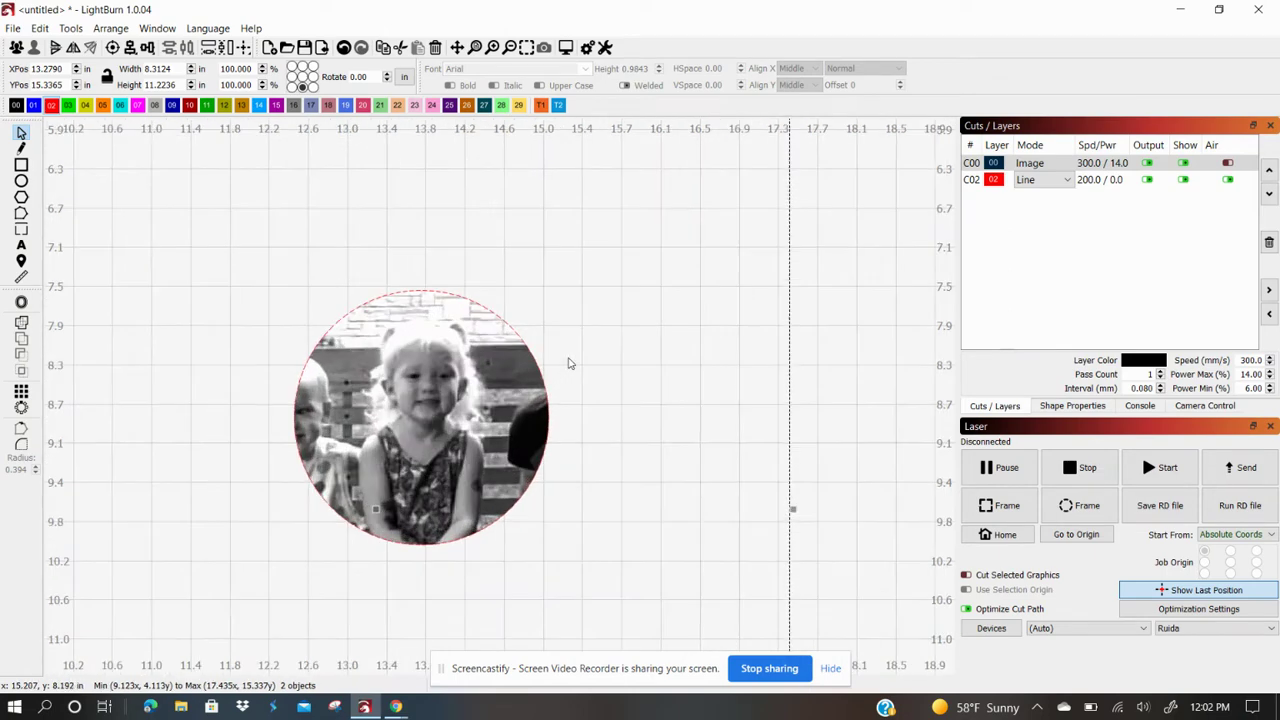
{"action": "left_click_drag", "start_coordinate": [412, 410], "coordinate": [399, 408]}
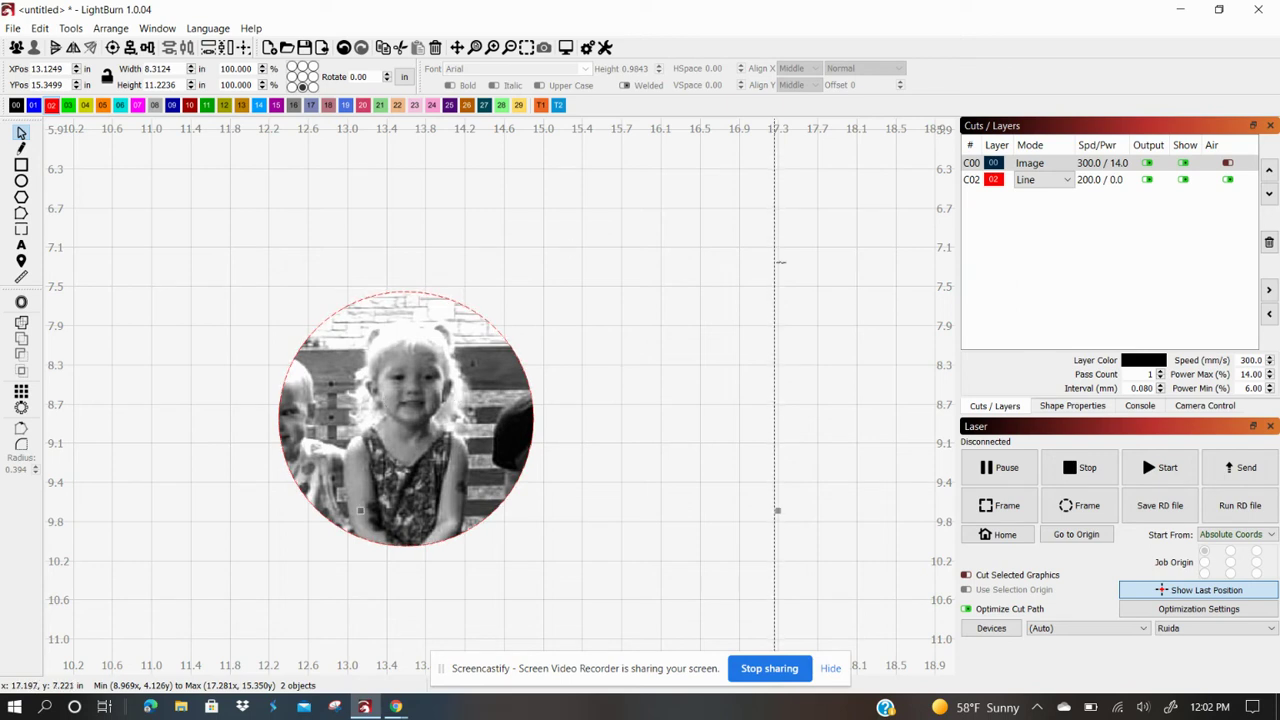
Step: Select only the image and shift it down inside the circular mask
{"action": "left_click", "coordinate": [794, 266]}
{"action": "left_click", "coordinate": [465, 340]}
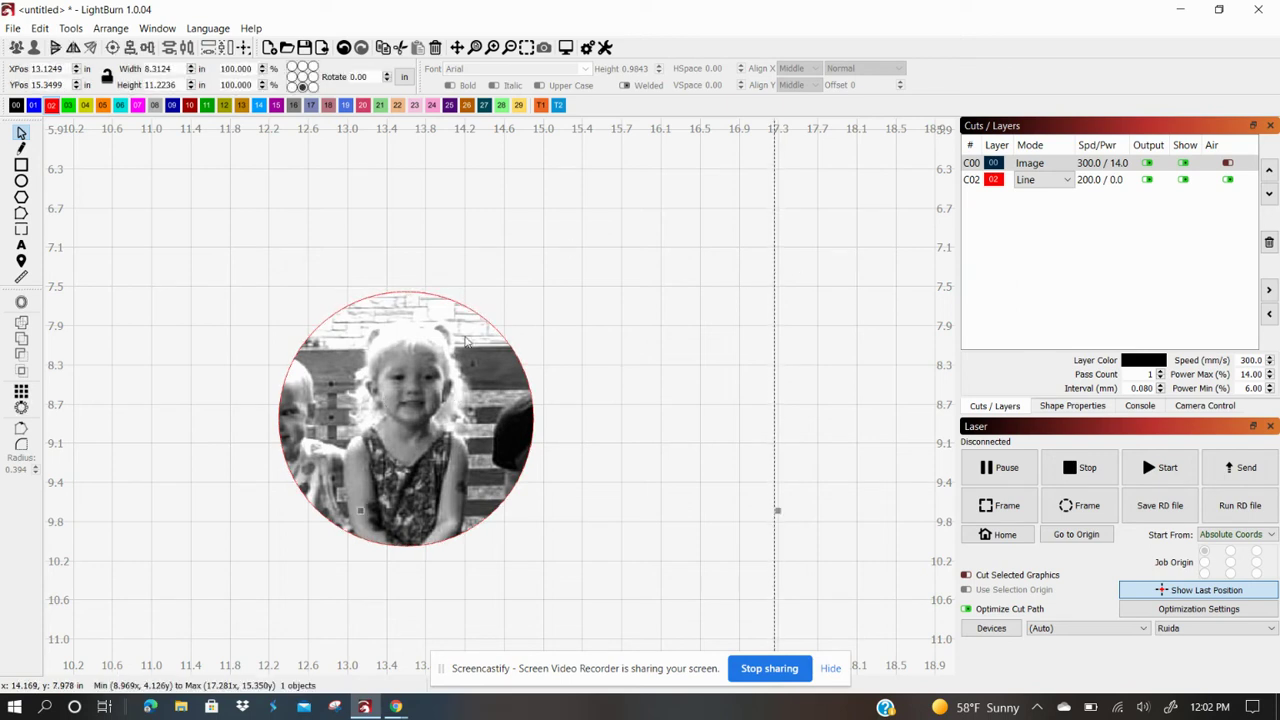
{"action": "mouse_move", "coordinate": [465, 340]}
{"action": "left_mouse_down"}
{"action": "mouse_move", "coordinate": [459, 430]}
{"action": "mouse_move", "coordinate": [463, 330]}
{"action": "left_mouse_up"}
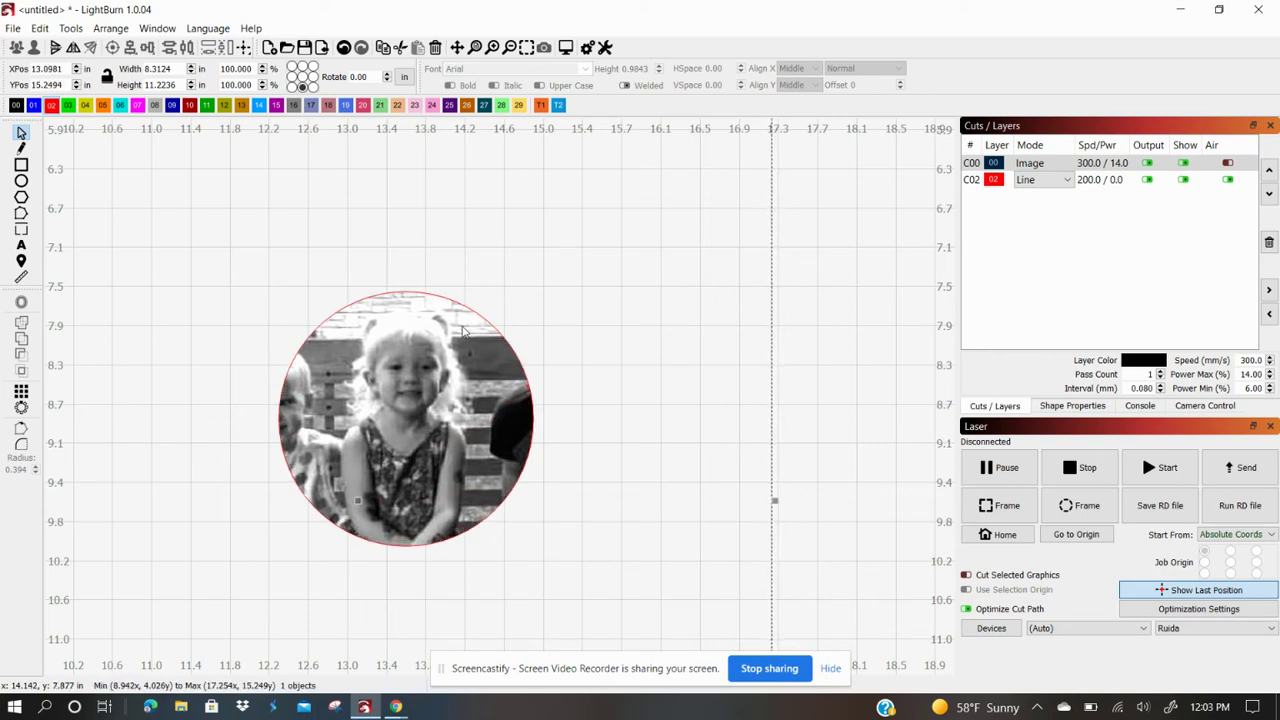
{"action": "scroll", "coordinate": [463, 332], "scroll_direction": "up", "scroll_amount": 3}
{"action": "scroll", "coordinate": [463, 332], "scroll_direction": "down", "scroll_amount": 2}
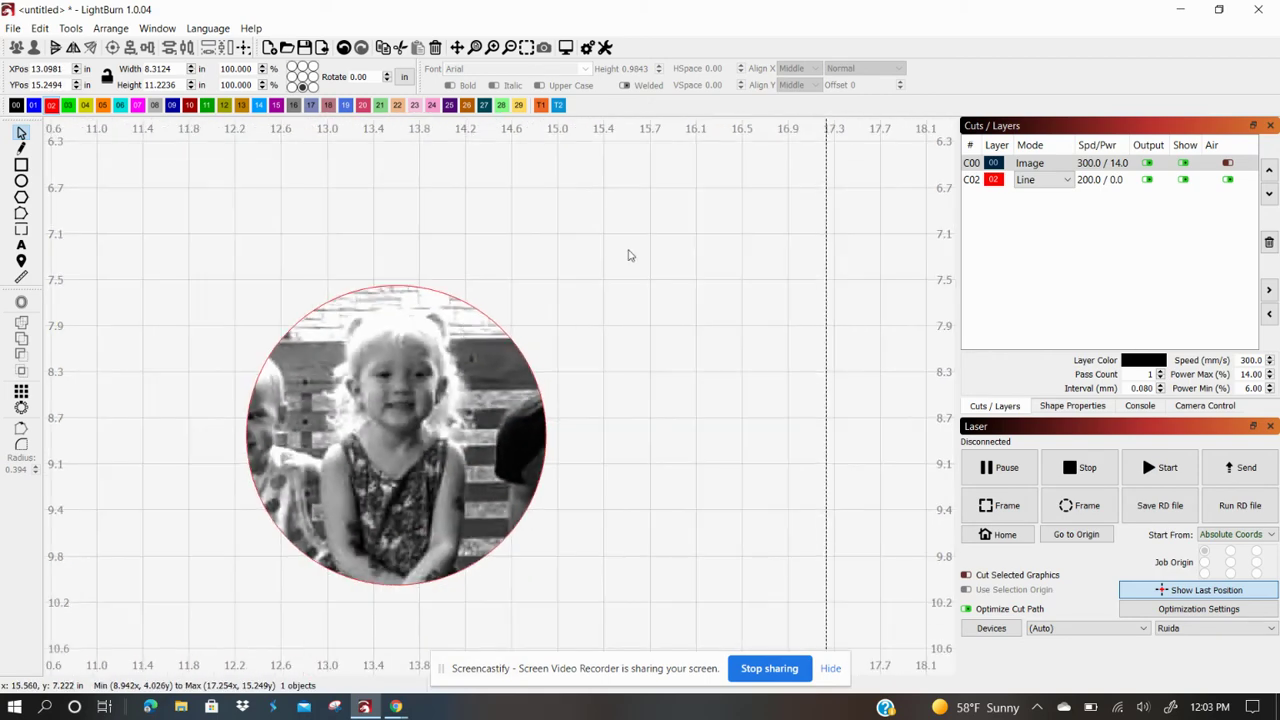
Step: Shrink the circle mask to about 2.15 in and move it up over her face
{"action": "left_click", "coordinate": [452, 297]}
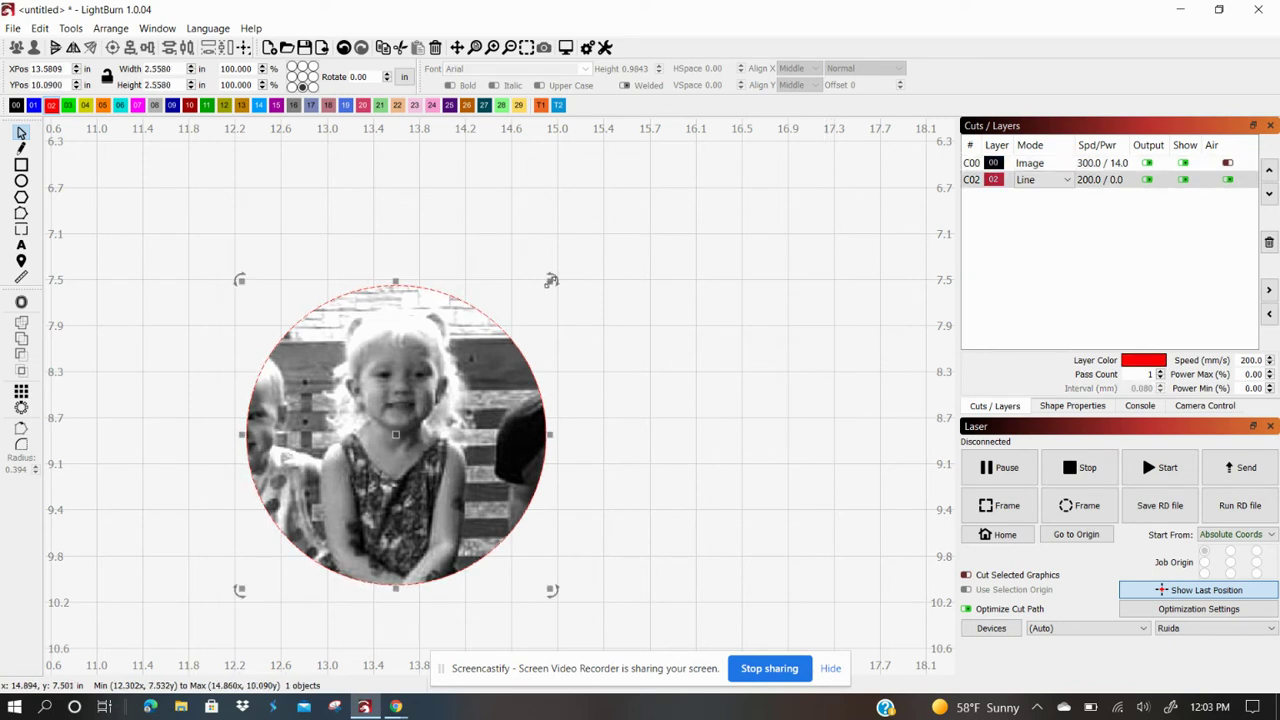
{"action": "left_click_drag", "start_coordinate": [549, 283], "coordinate": [499, 330]}
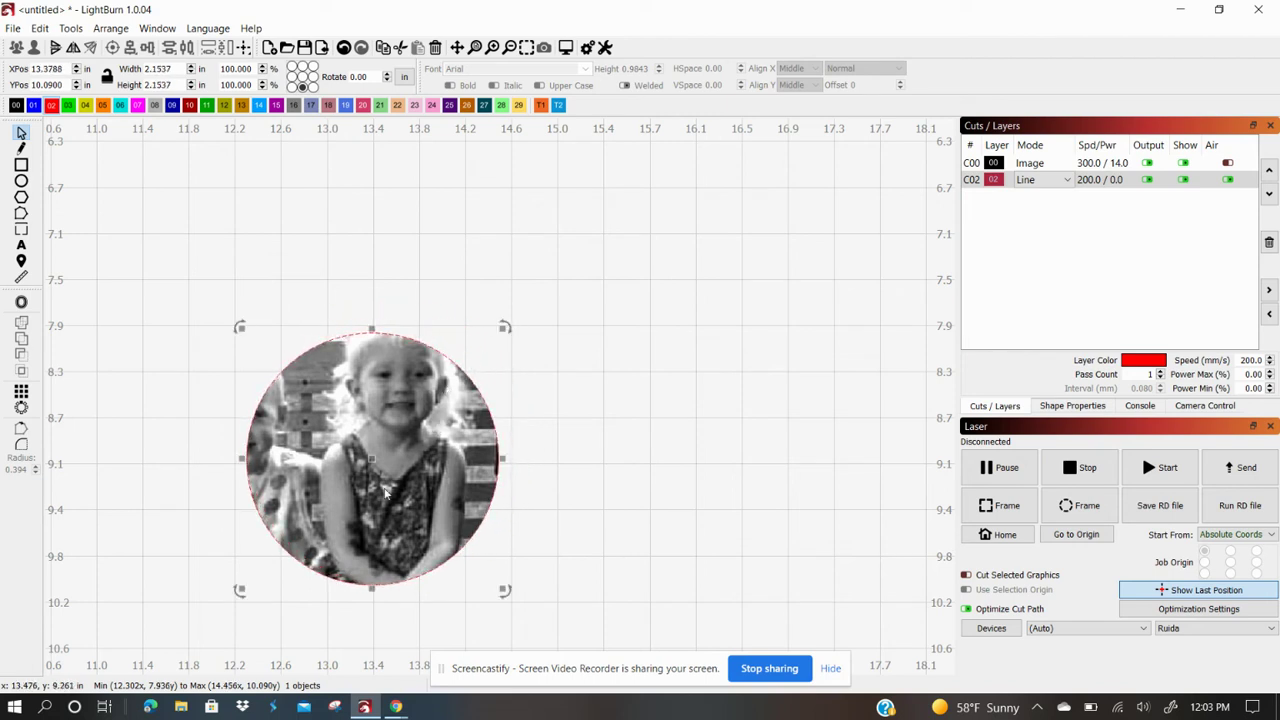
{"action": "left_click_drag", "start_coordinate": [372, 456], "coordinate": [391, 428]}
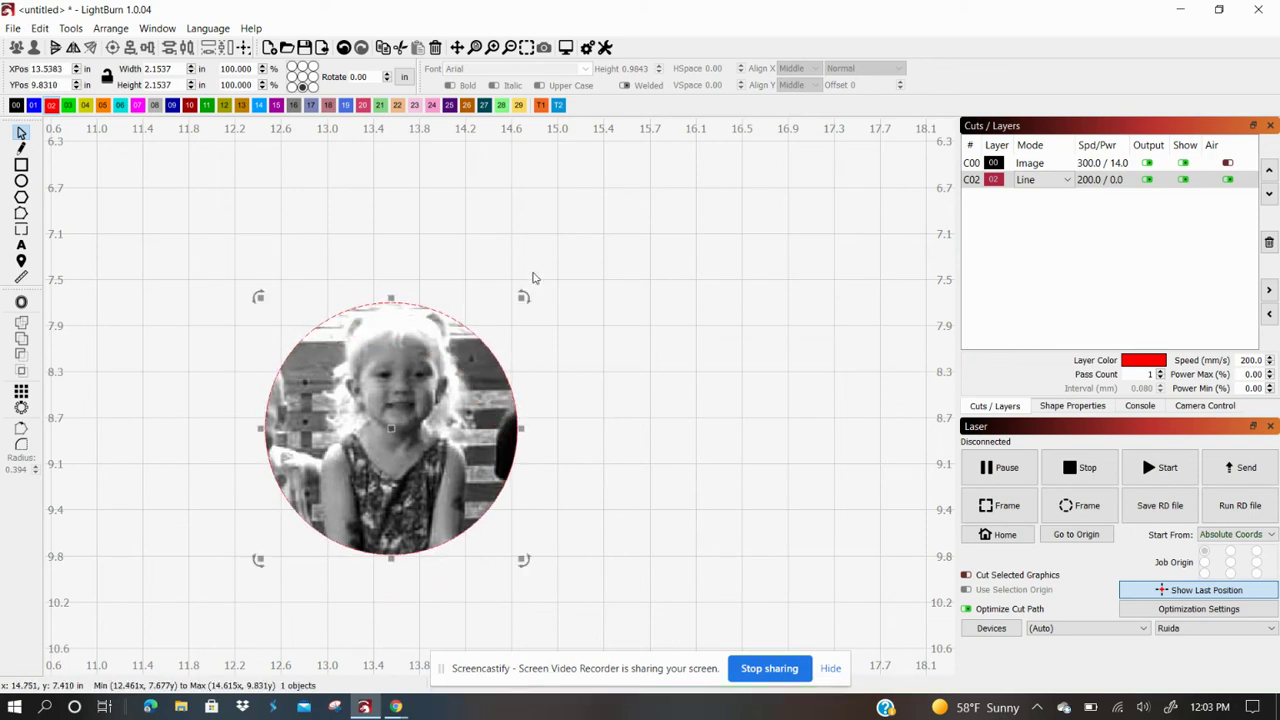
Step: Shrink the circle further to about 1.68 in and centre it on the girl's face
{"action": "left_click", "coordinate": [470, 357]}
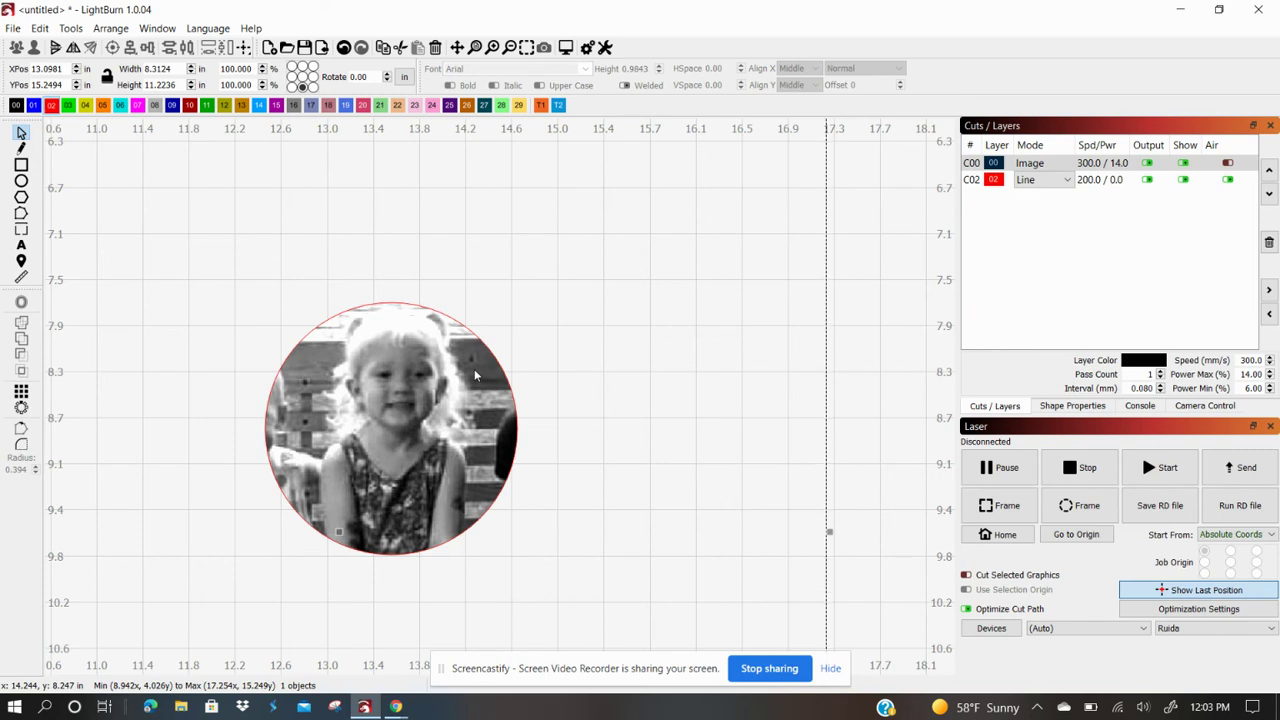
{"action": "left_click", "coordinate": [486, 344]}
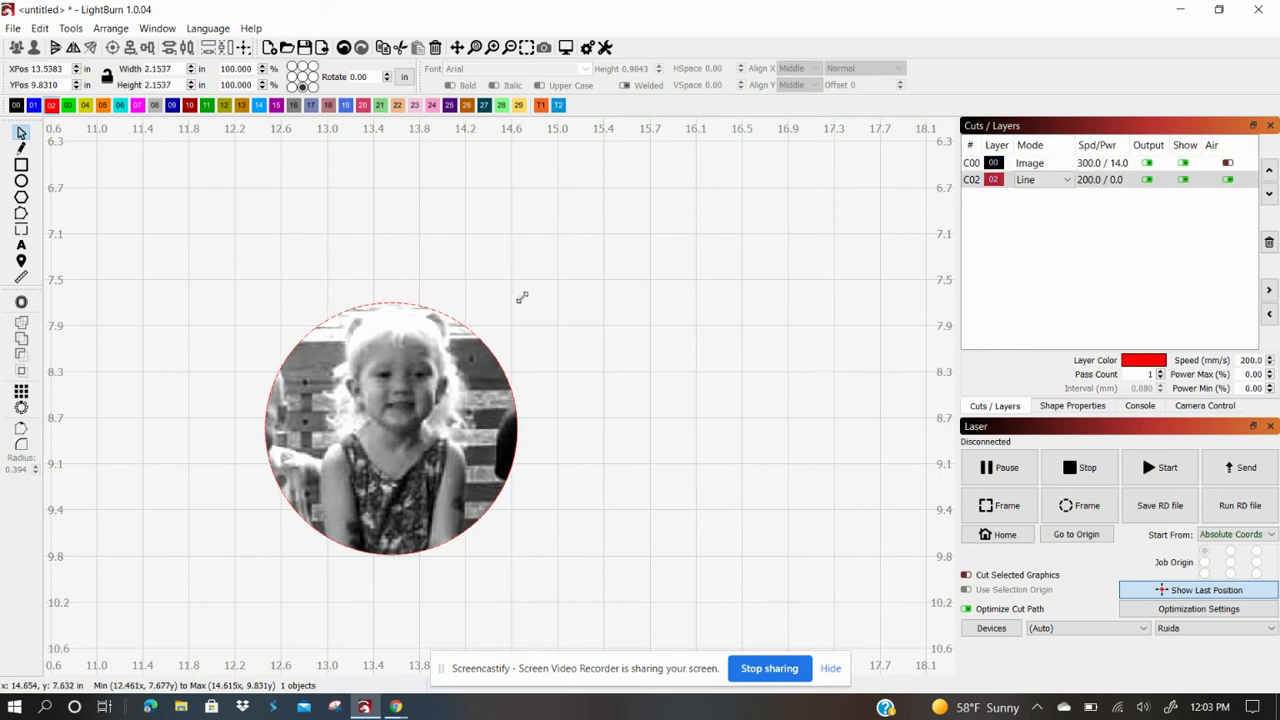
{"action": "left_click_drag", "start_coordinate": [521, 297], "coordinate": [458, 353]}
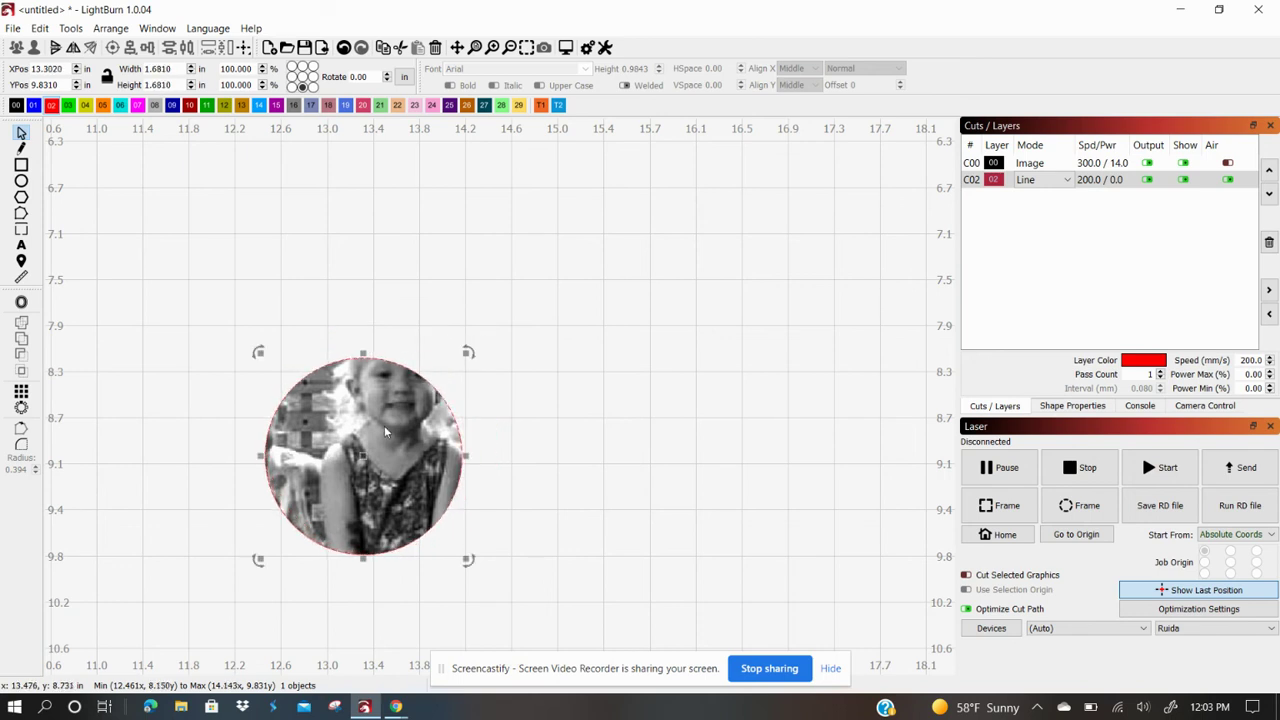
{"action": "left_click_drag", "start_coordinate": [360, 453], "coordinate": [396, 396]}
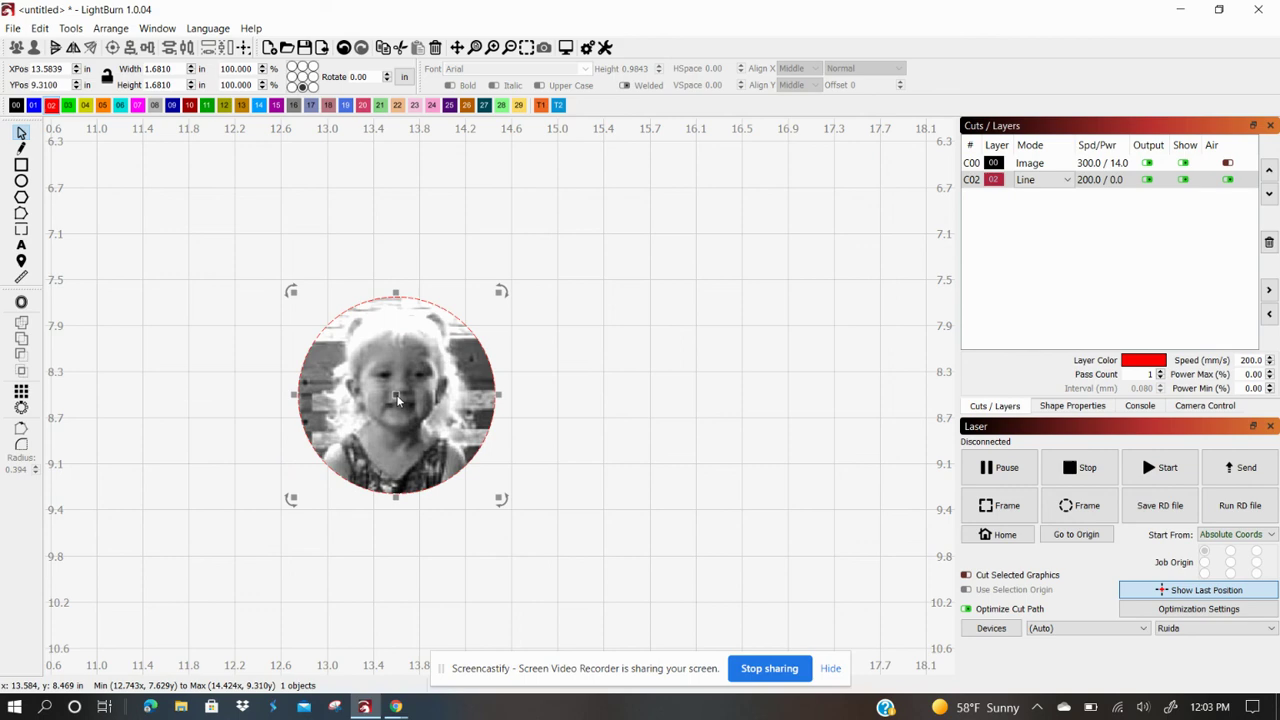
{"action": "left_click", "coordinate": [643, 340]}
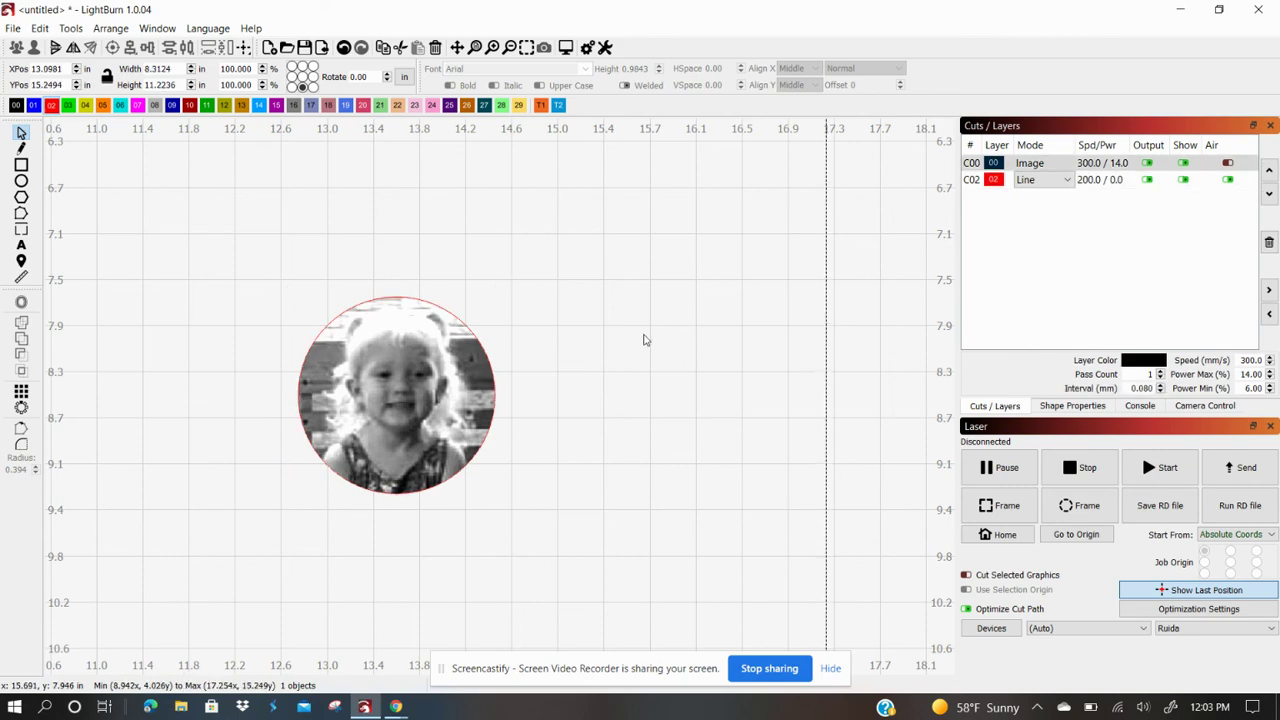
{"action": "scroll", "coordinate": [367, 412], "scroll_direction": "up", "scroll_amount": 3}
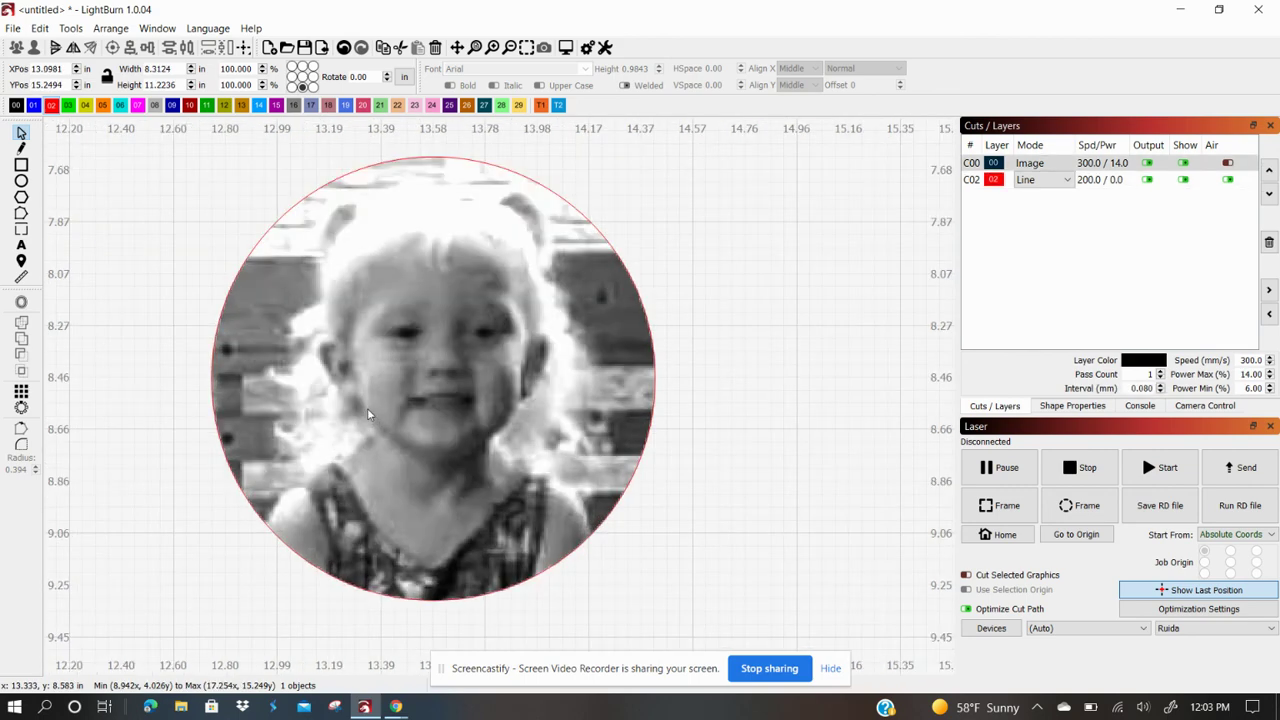
{"action": "scroll", "coordinate": [367, 412], "scroll_direction": "down", "scroll_amount": 3}
{"action": "right_click", "coordinate": [367, 412]}
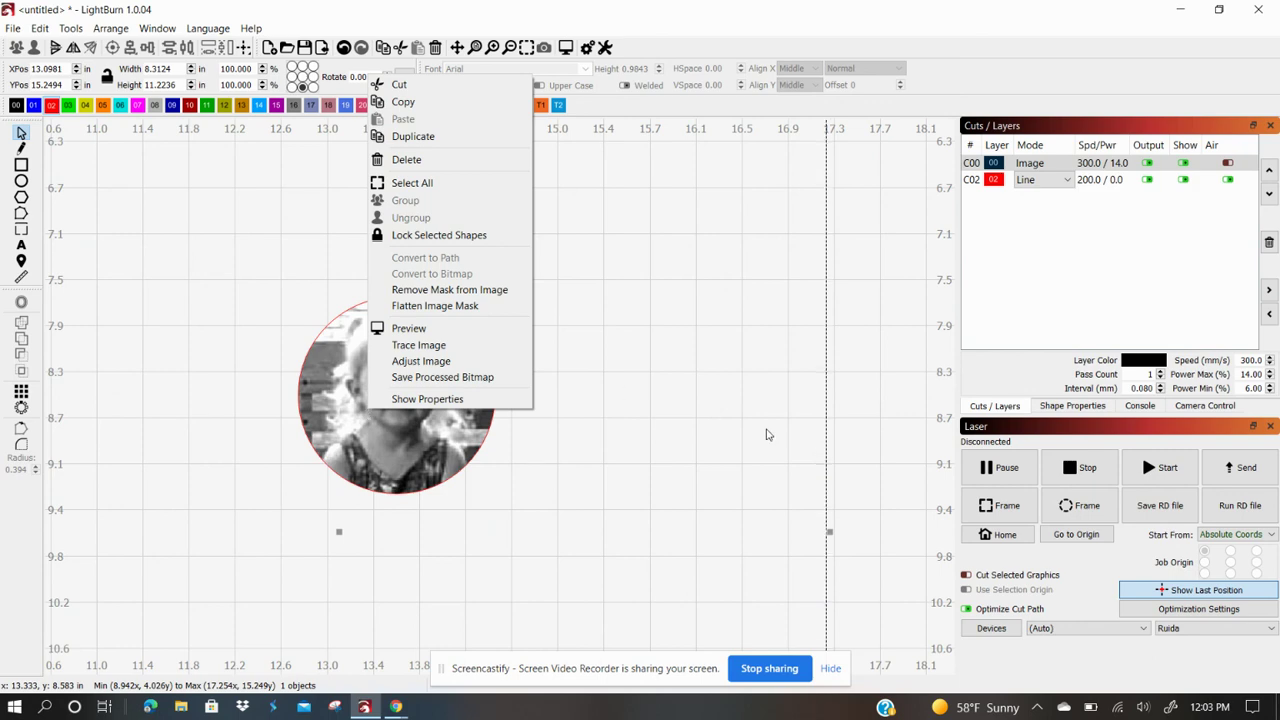